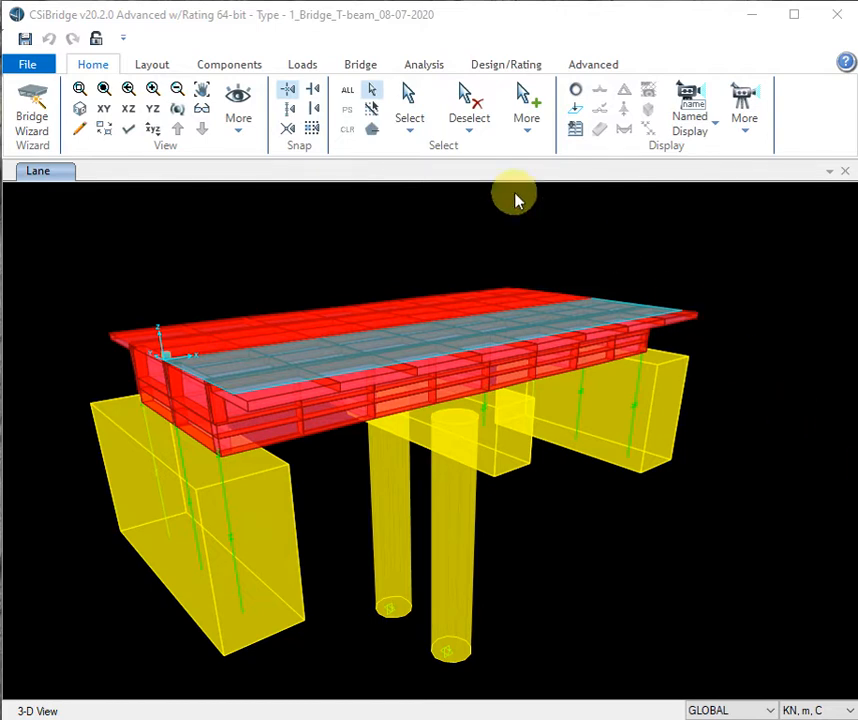
- Bring up the bridge Area Load Assignments and Load Patterns windows to review them
left_click(369, 68)
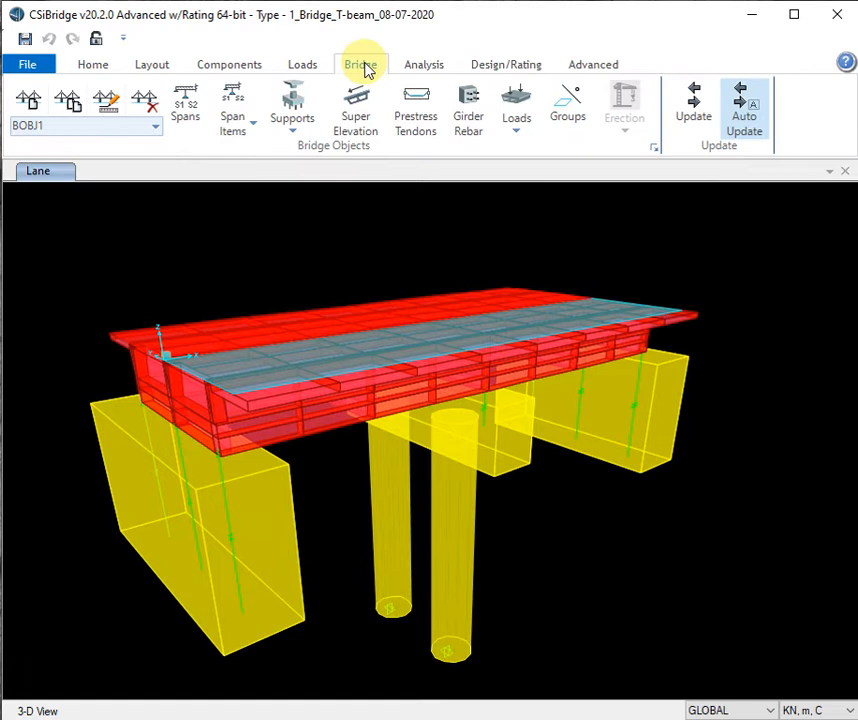
left_click(516, 136)
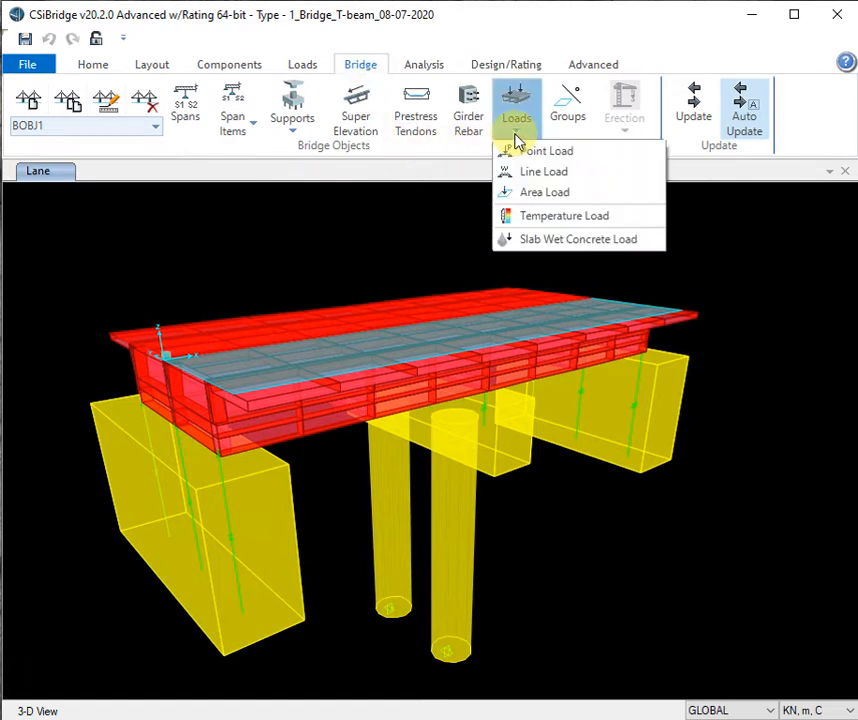
left_click(565, 193)
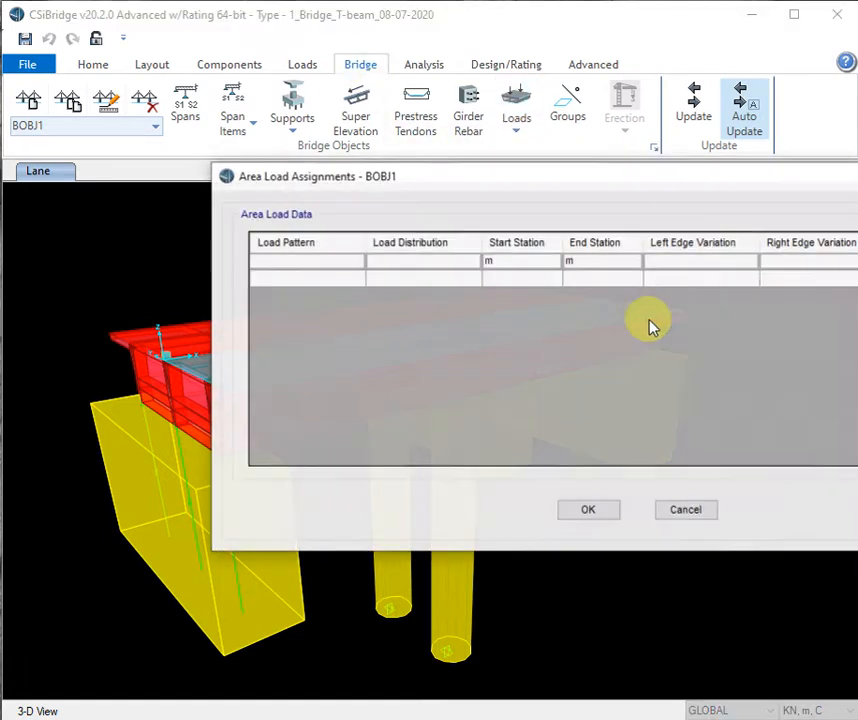
left_click_drag(657, 186, 455, 180)
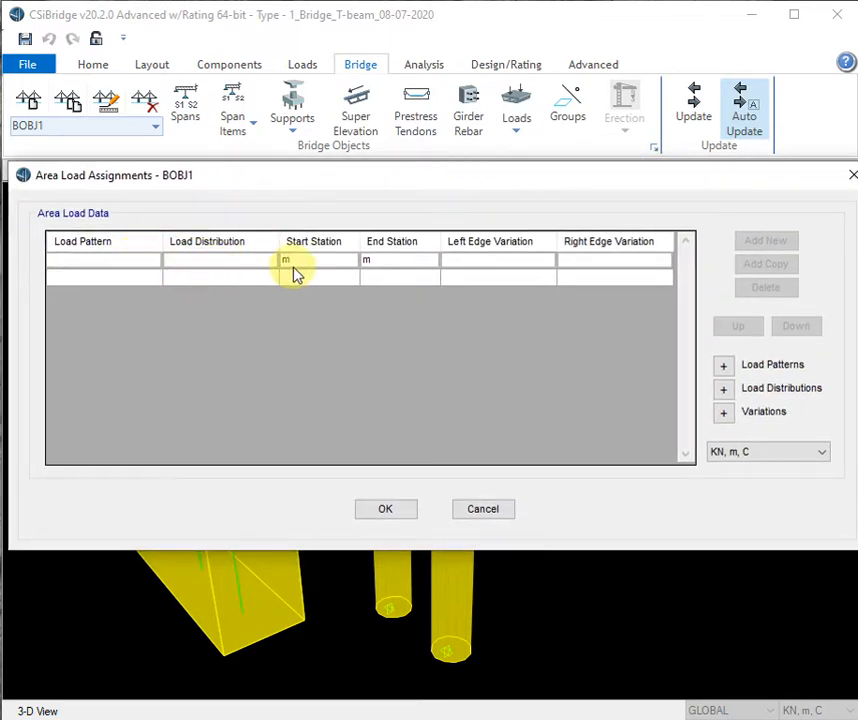
left_click_drag(431, 183, 420, 180)
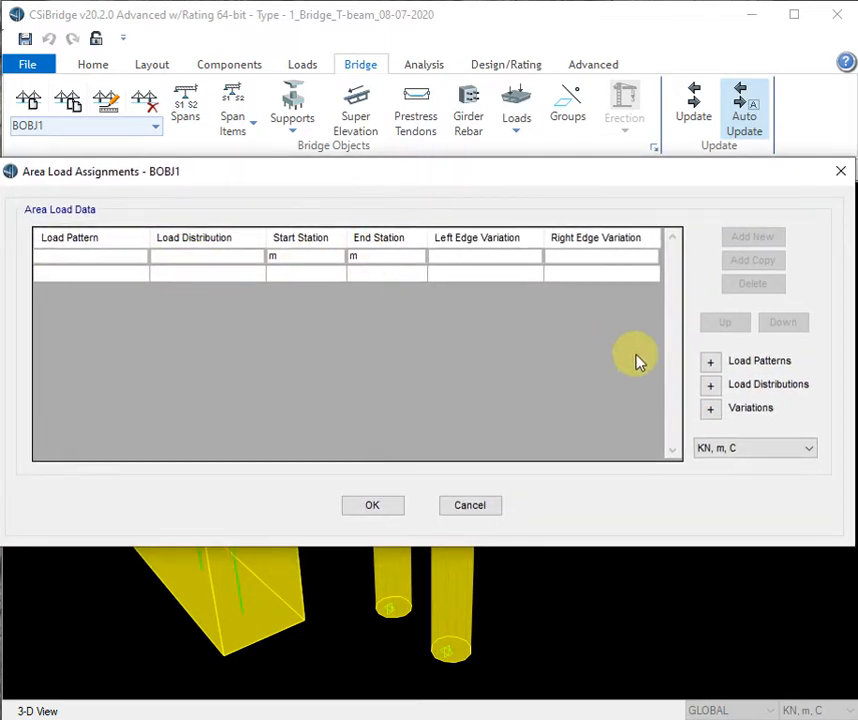
left_click(767, 368)
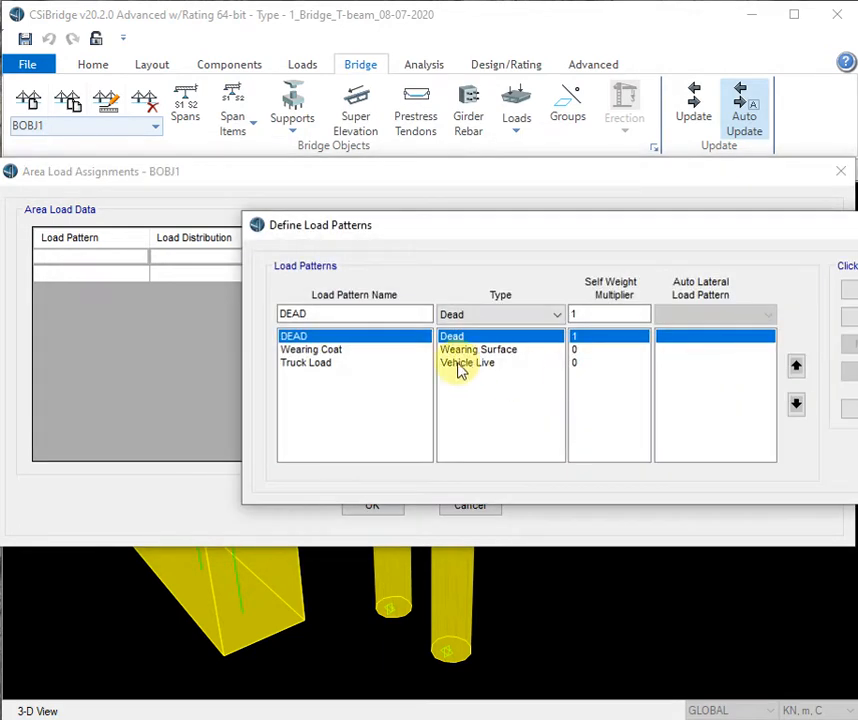
left_click_drag(554, 224, 343, 178)
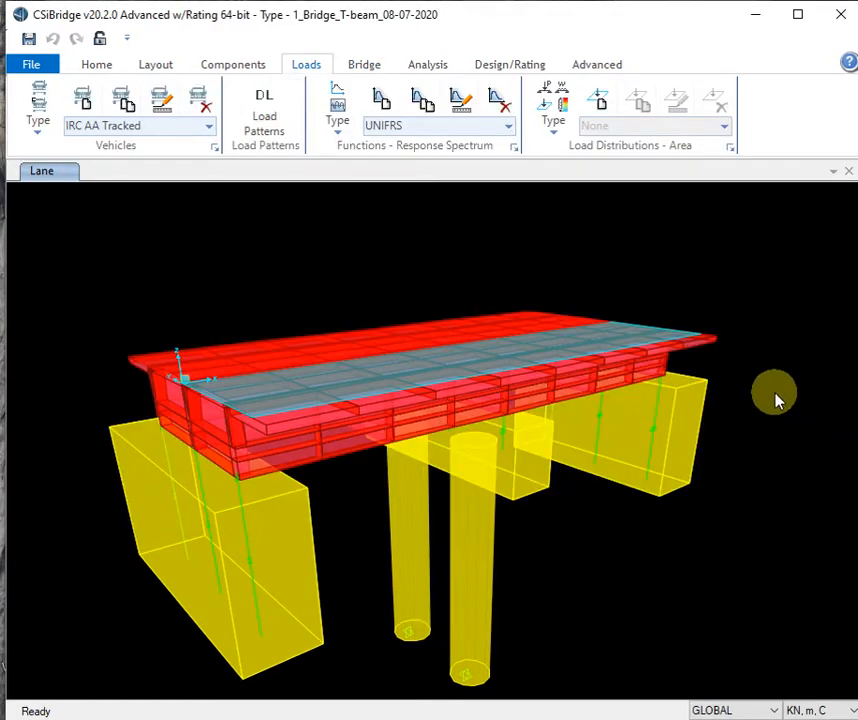
- Choose Area Load as the load distribution type and add a new distribution, BALD1
left_click(358, 66)
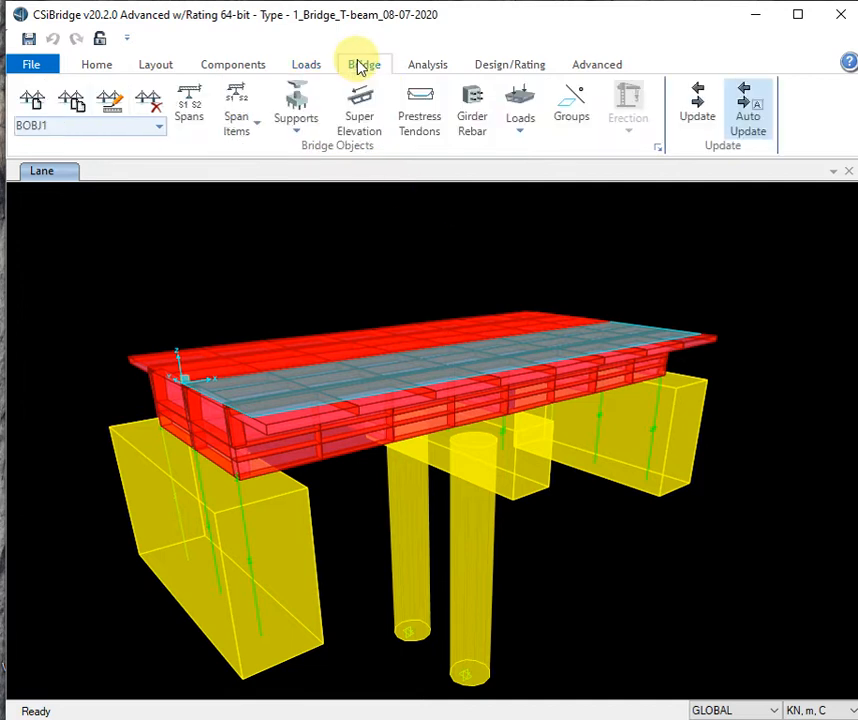
left_click(516, 138)
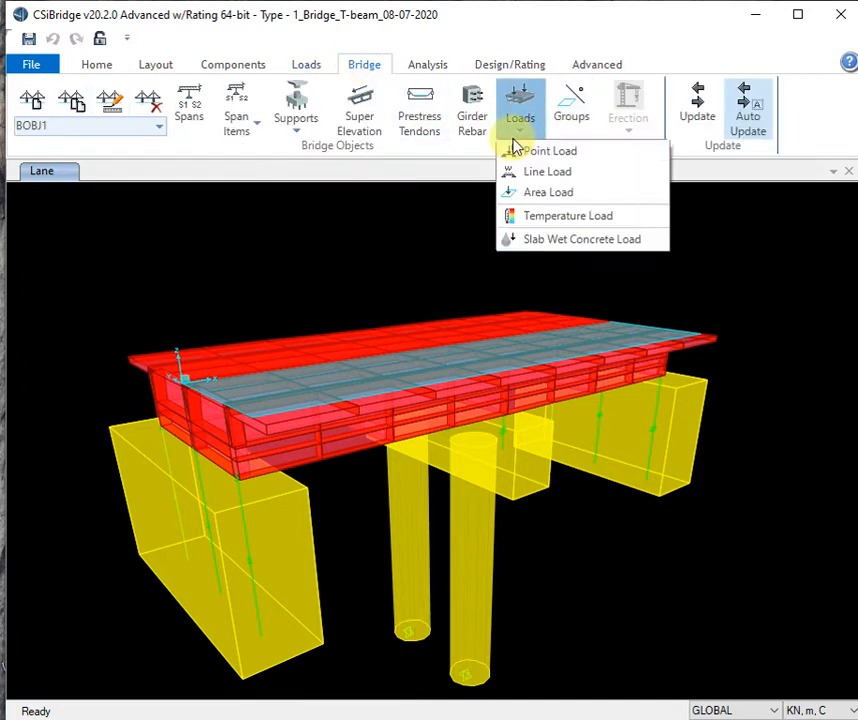
left_click(474, 117)
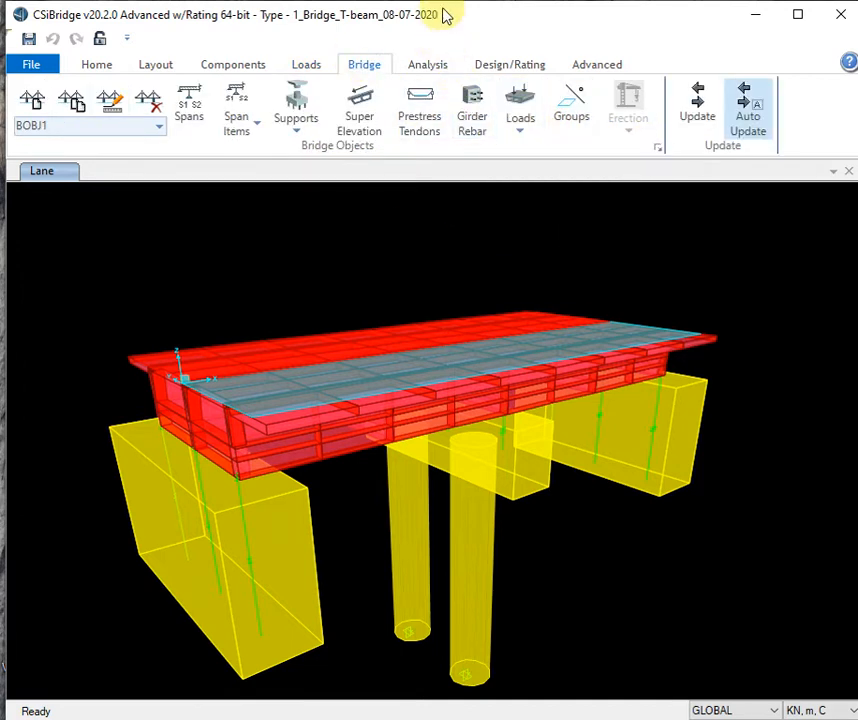
left_click(308, 65)
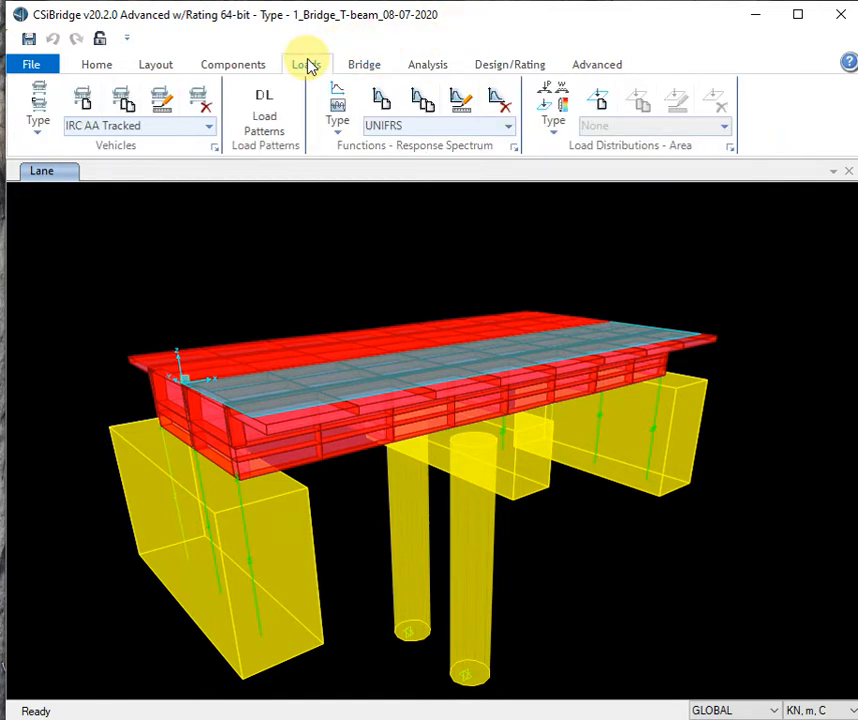
left_click(553, 138)
left_click(566, 203)
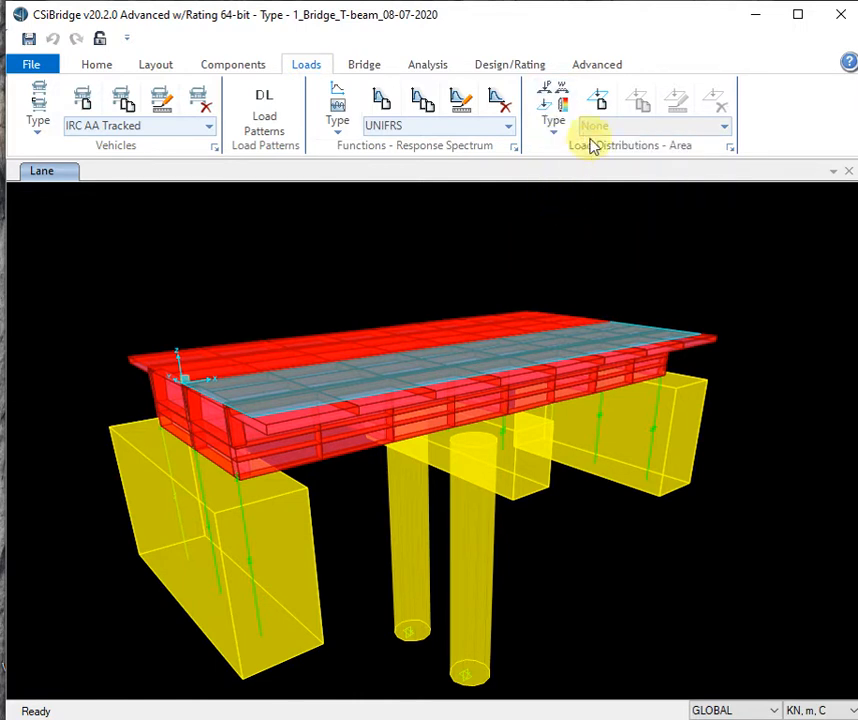
left_click(598, 100)
left_click_drag(609, 119, 440, 141)
- Name the distribution 'Wearing Coat', keep Force, and enter 1.76 for left and right edges
double_click(343, 186)
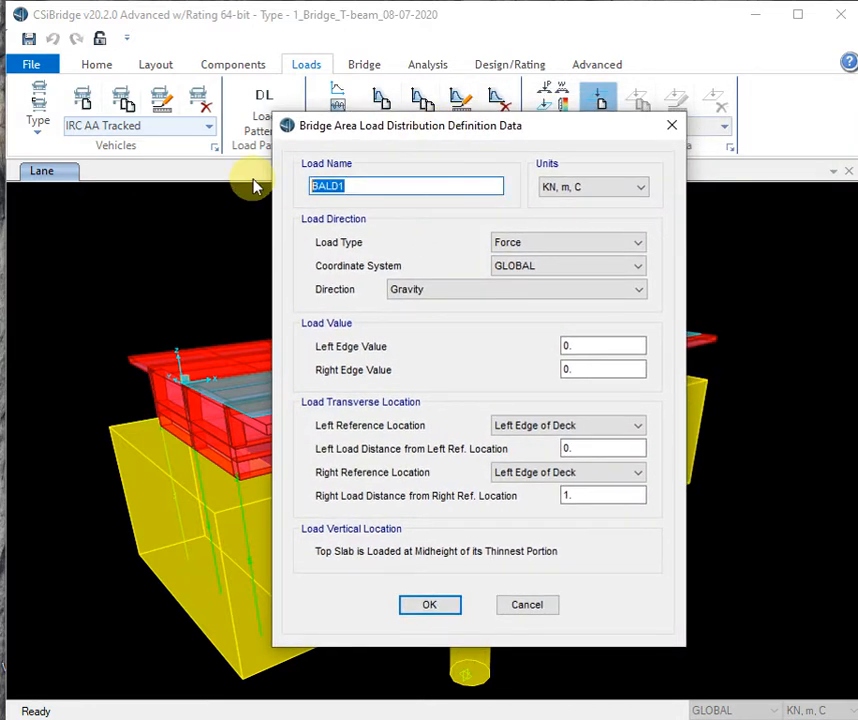
type("w")
key("BackSpace")
type("W")
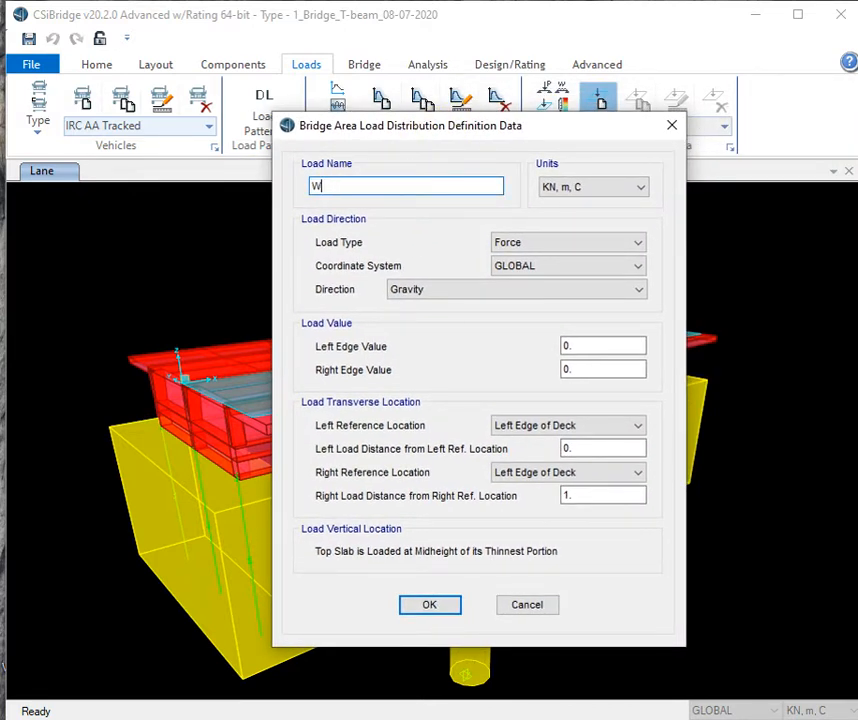
type("earing Coat")
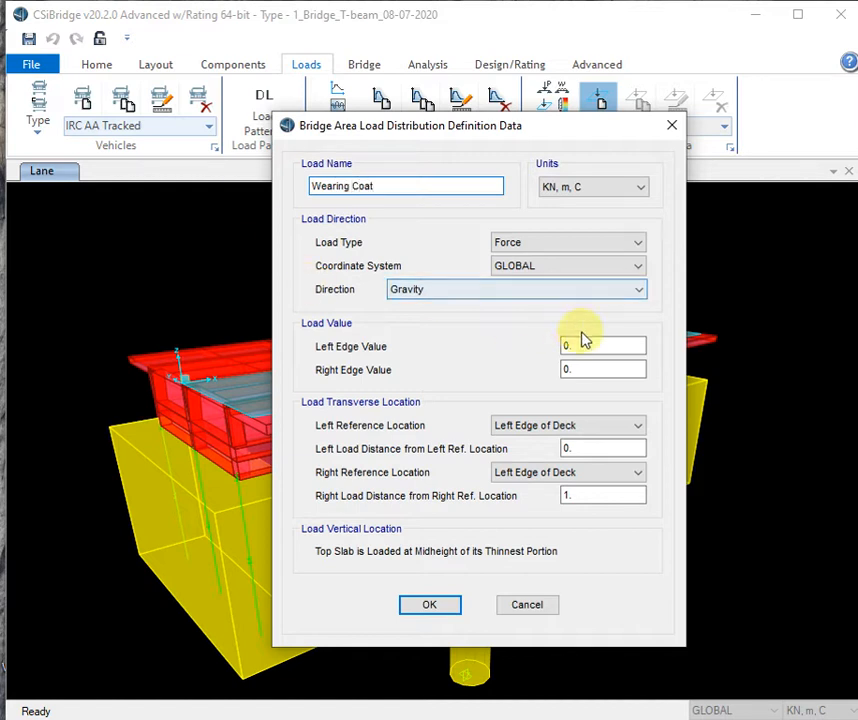
left_click(579, 246)
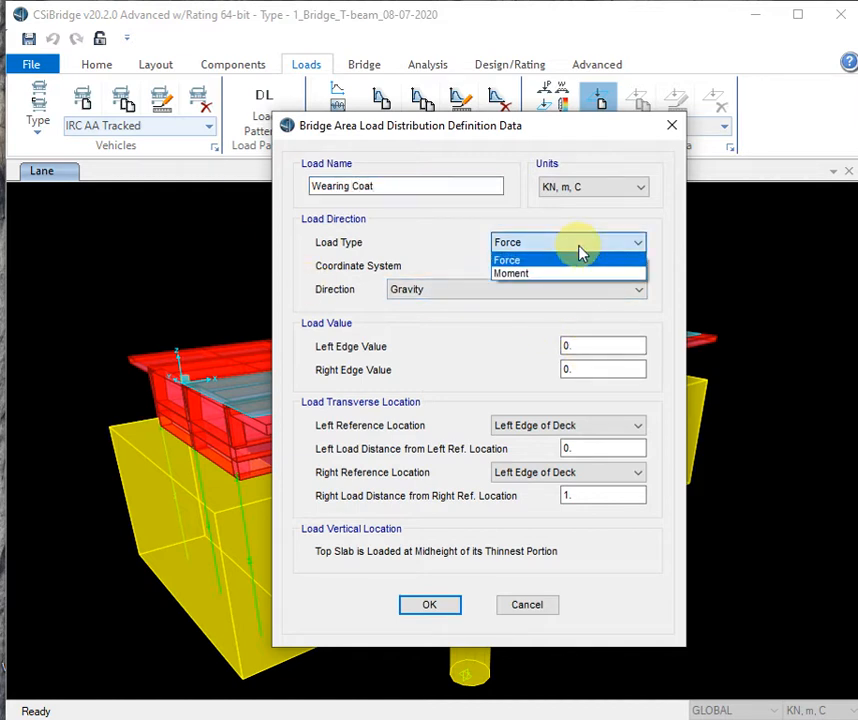
left_click(580, 251)
double_click(587, 347)
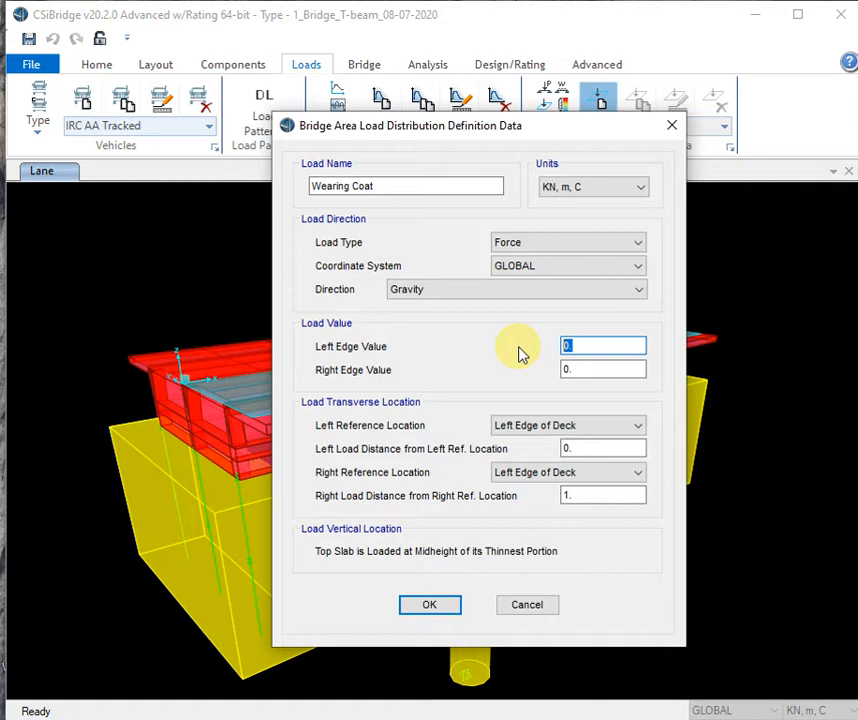
type("1.76")
key("Tab")
type("1.76")
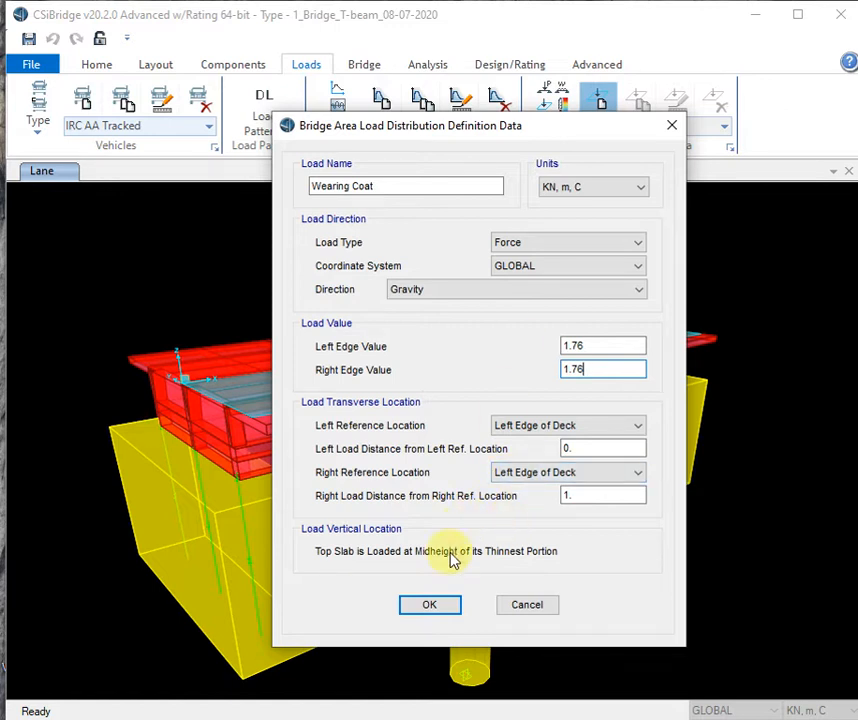
left_click(424, 605)
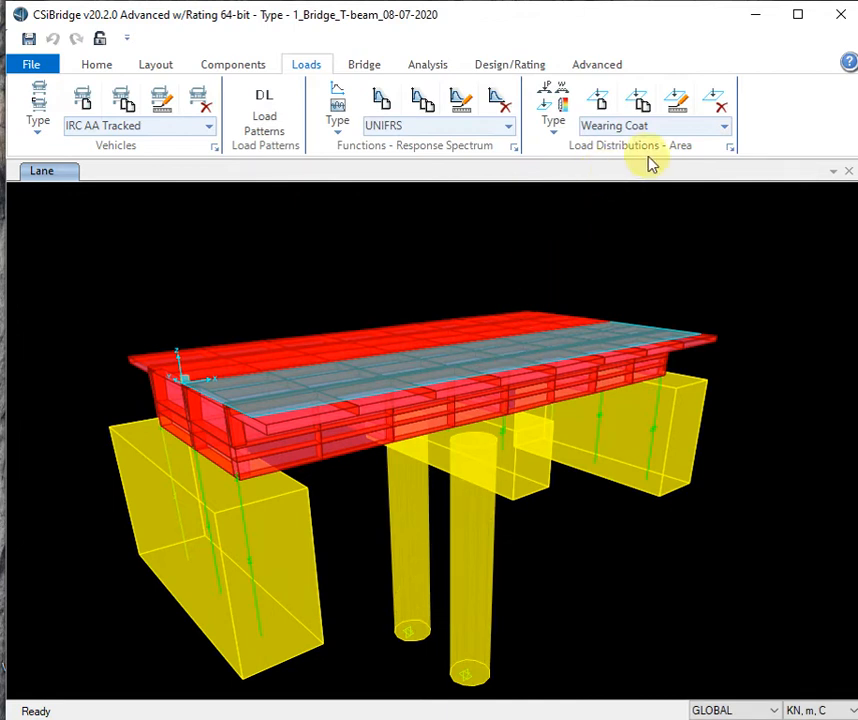
- Bring up the bridge Area Load Assignments and add a new assignment row for BOBJ1
left_click(376, 68)
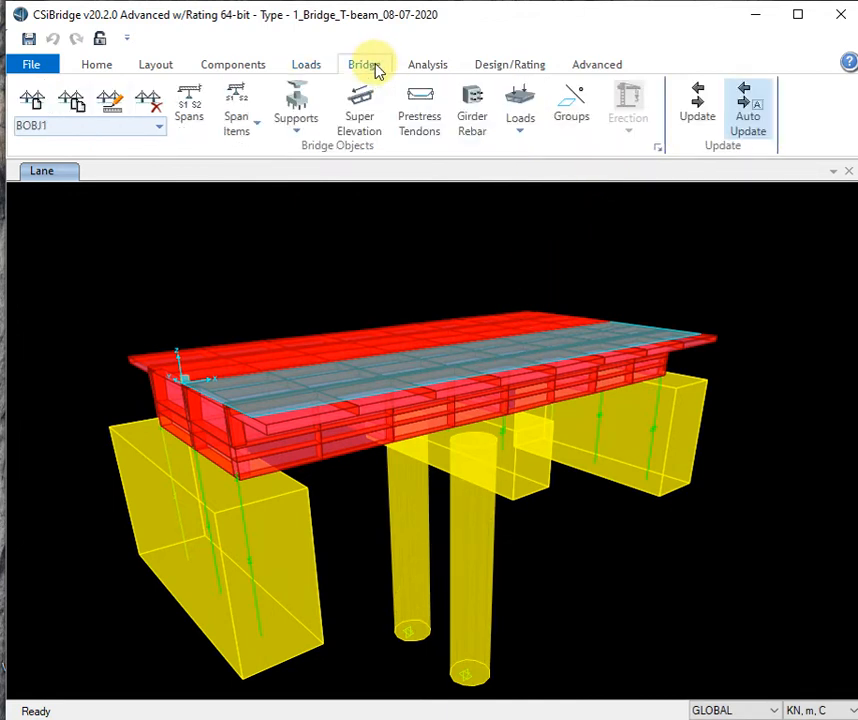
left_click(519, 132)
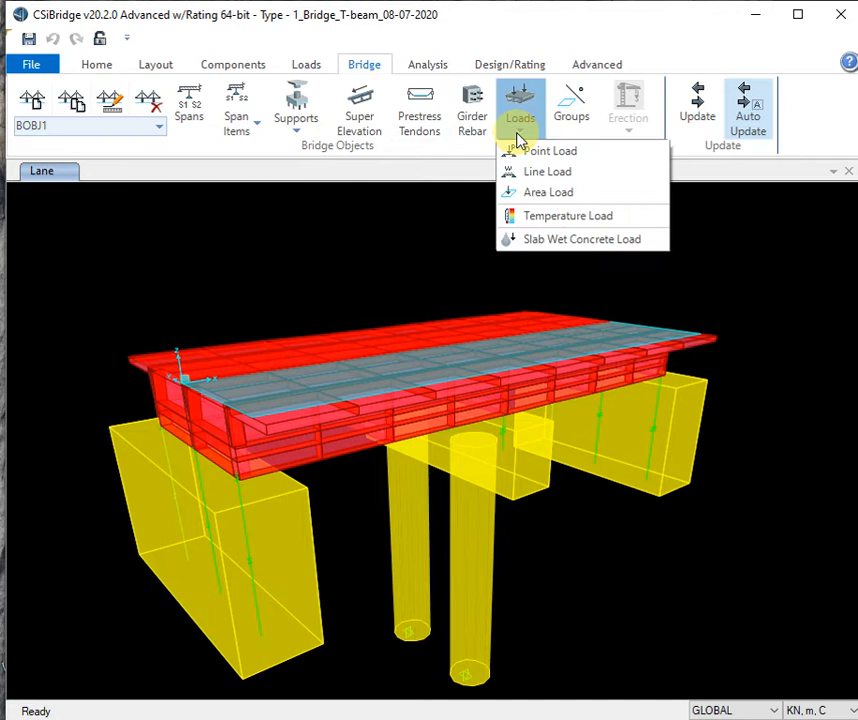
left_click(548, 192)
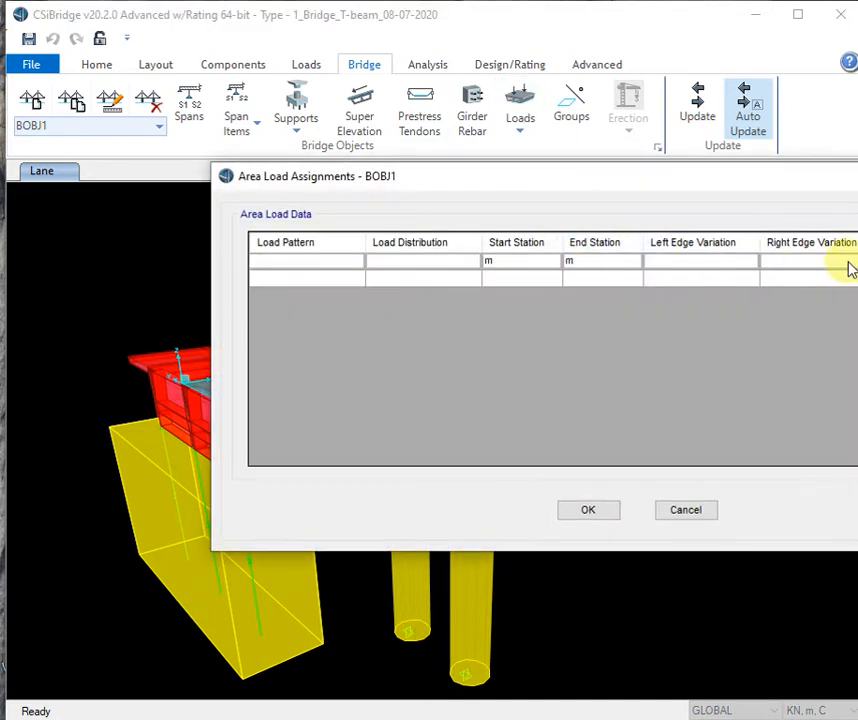
left_click_drag(728, 180, 510, 154)
left_click(763, 226)
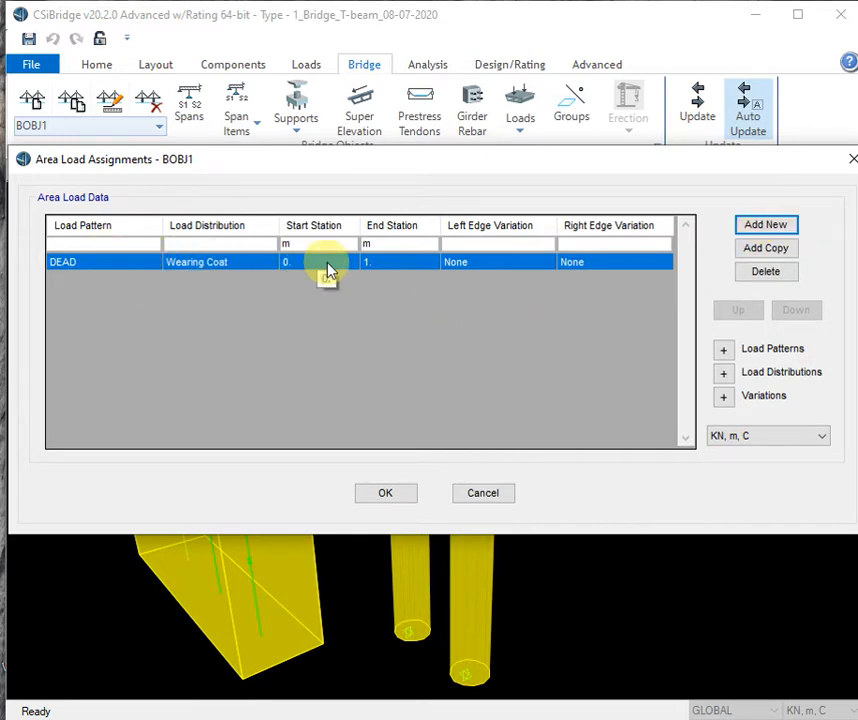
- Set the row's end station to 16 and load pattern to Wearing Coat, then confirm
left_click(389, 262)
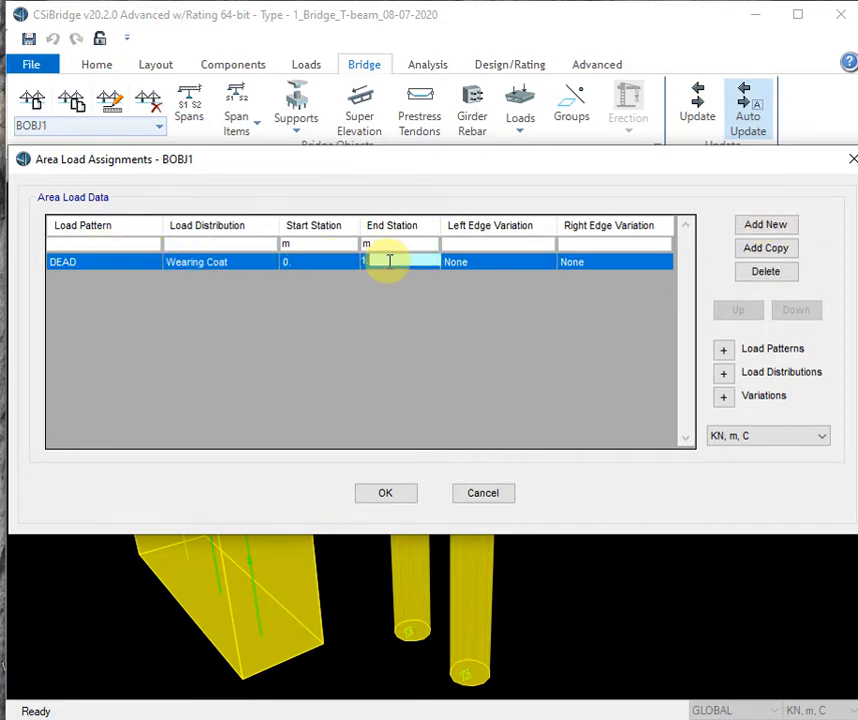
type("6")
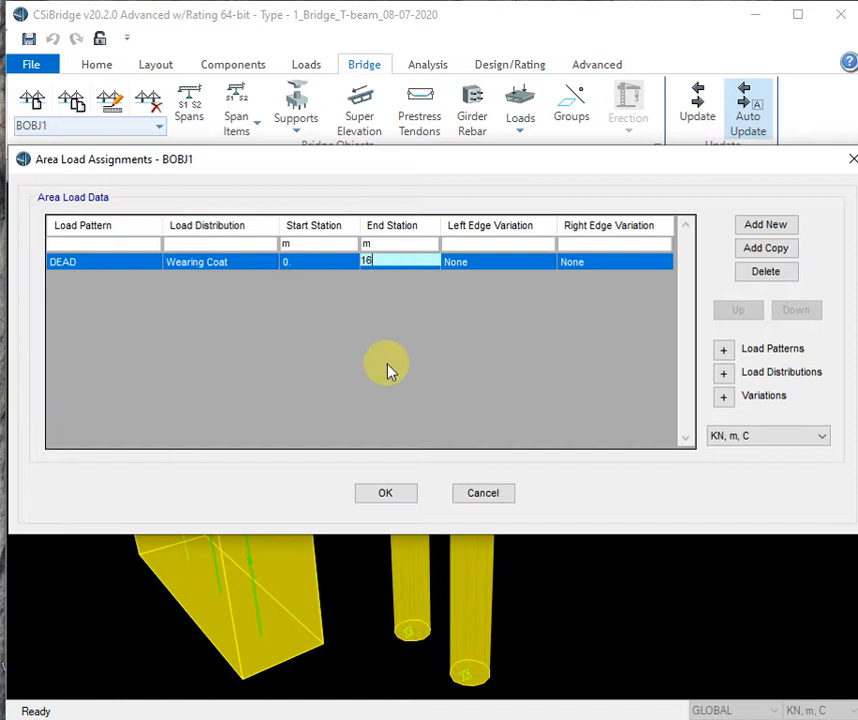
left_click(493, 333)
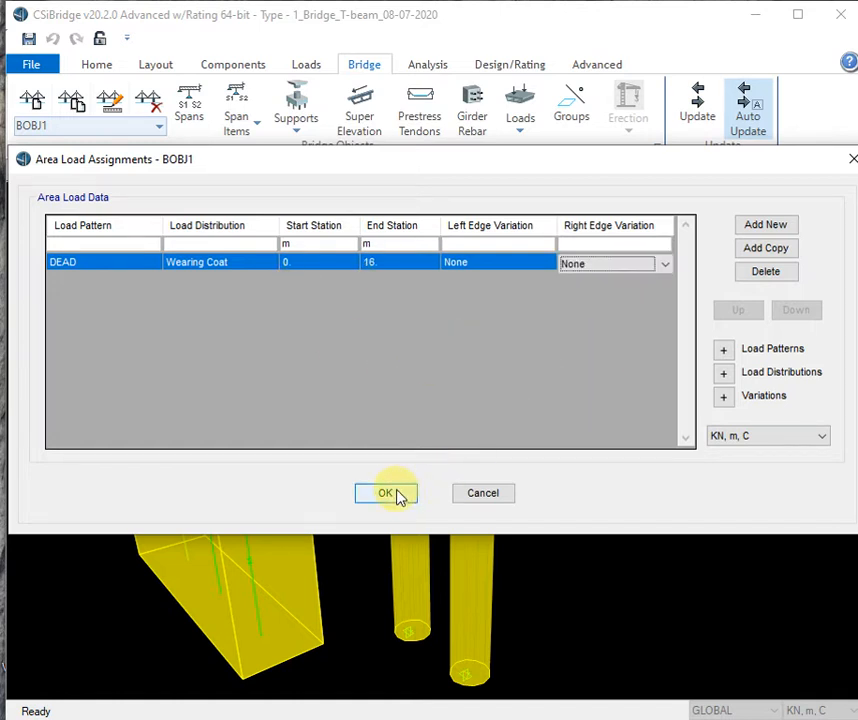
left_click(136, 265)
left_click(155, 265)
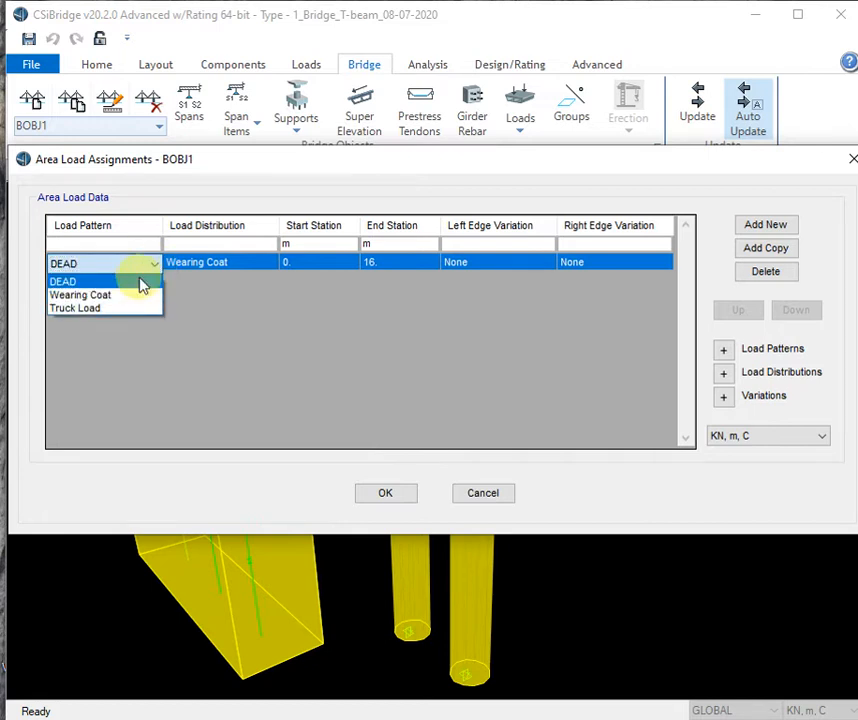
left_click(124, 295)
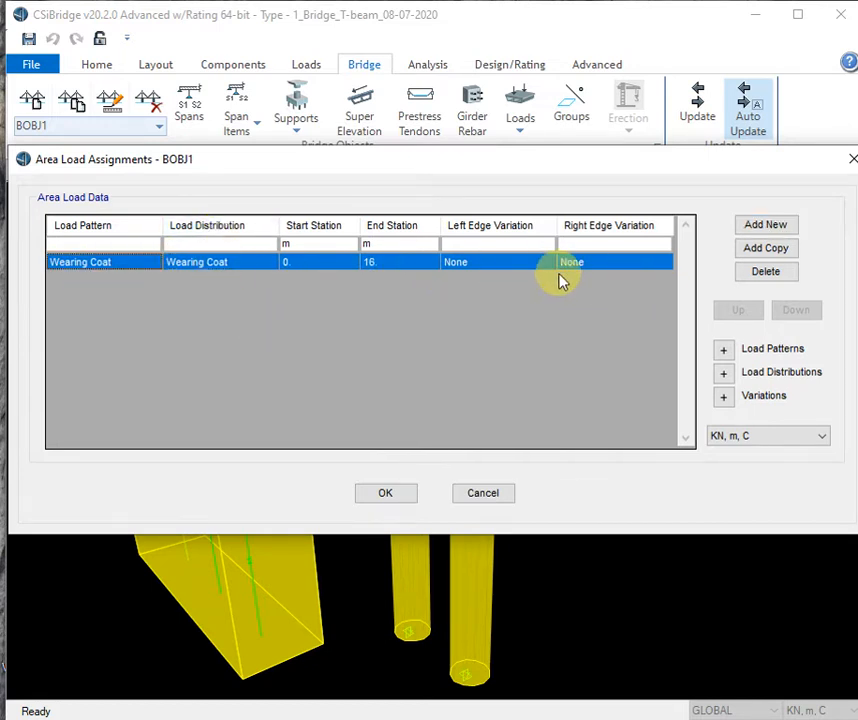
left_click(380, 495)
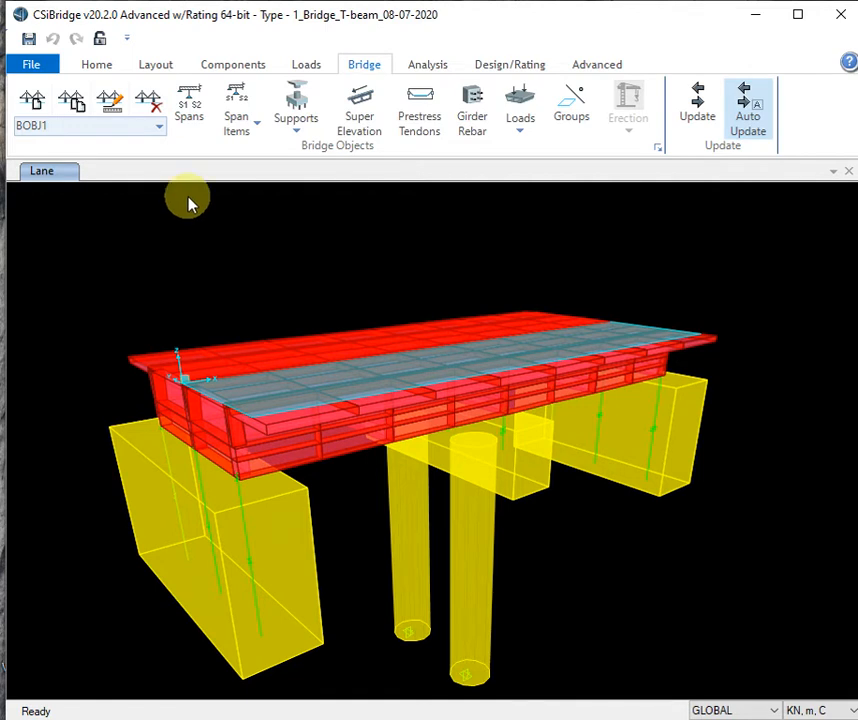
- Show bridge loads on the model using the Wearing Coat load pattern
left_click(100, 70)
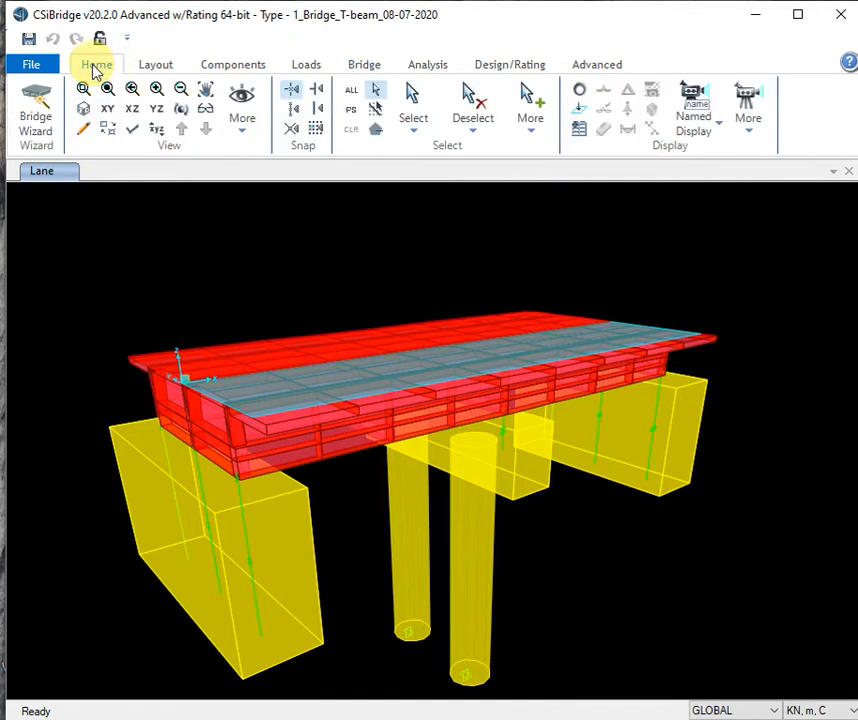
left_click(587, 113)
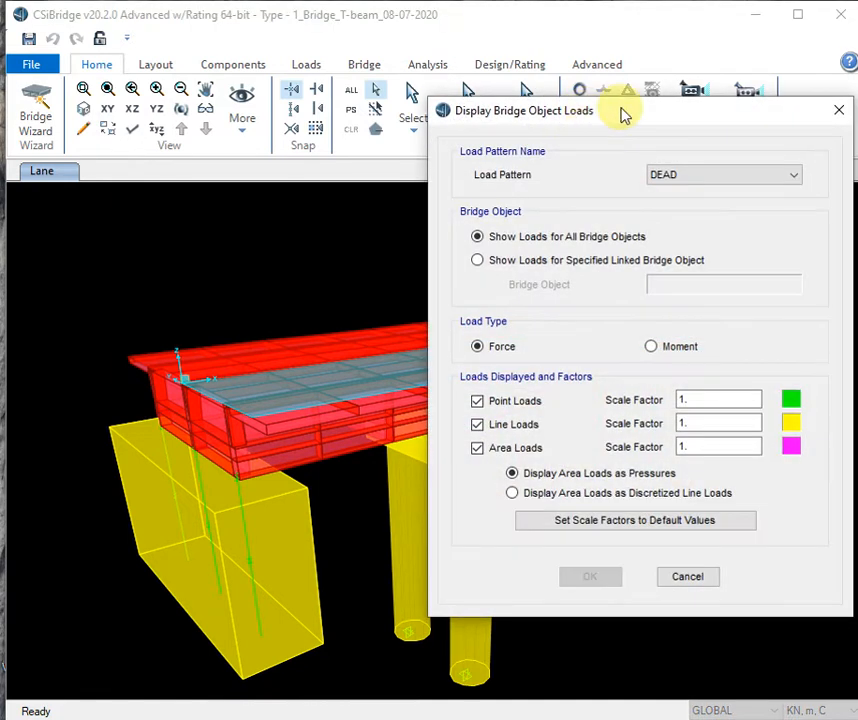
left_click(686, 176)
left_click(700, 204)
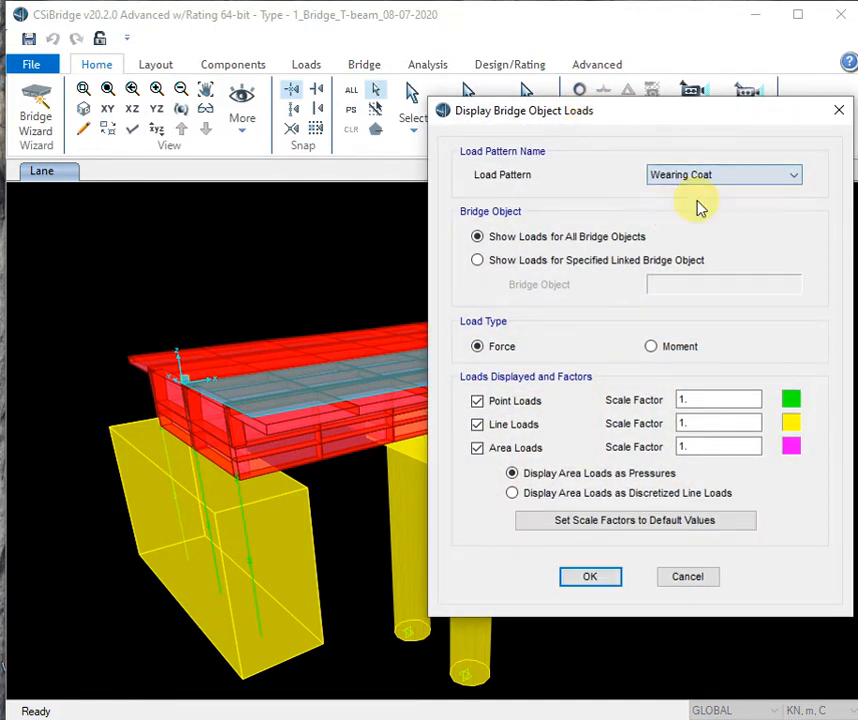
left_click_drag(660, 118, 536, 96)
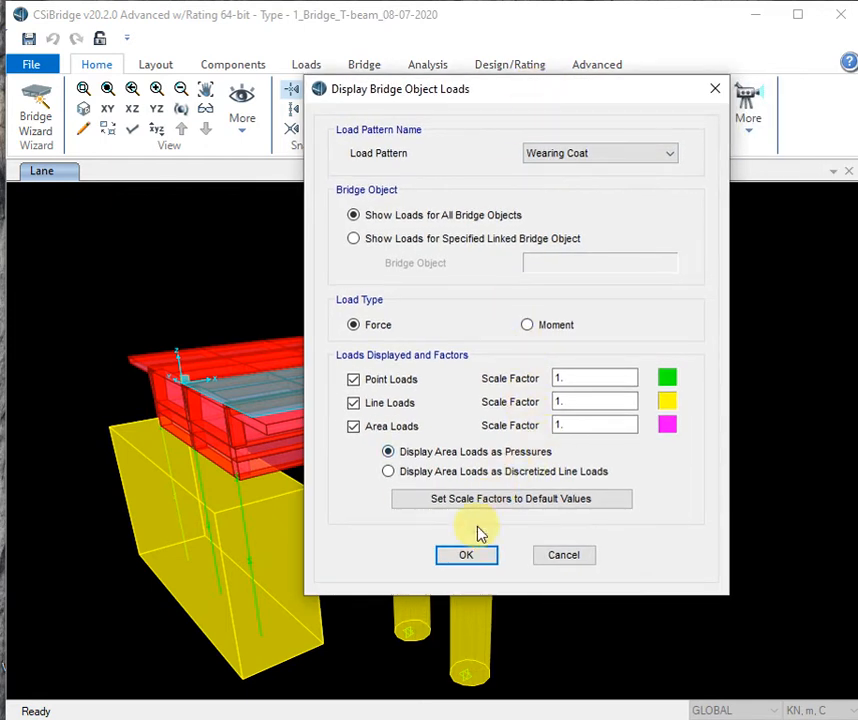
left_click(468, 555)
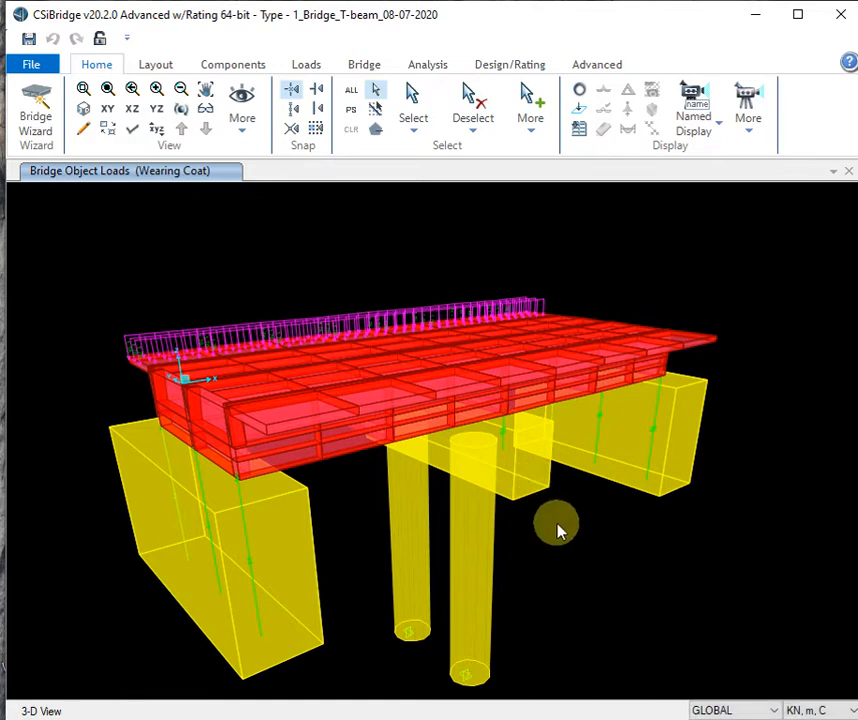
- Orbit the 3-D view to inspect the Wearing Coat load across the whole deck
middle_click_drag(557, 524, 593, 545, "shift")
middle_click_drag(463, 484, 478, 466, "shift")
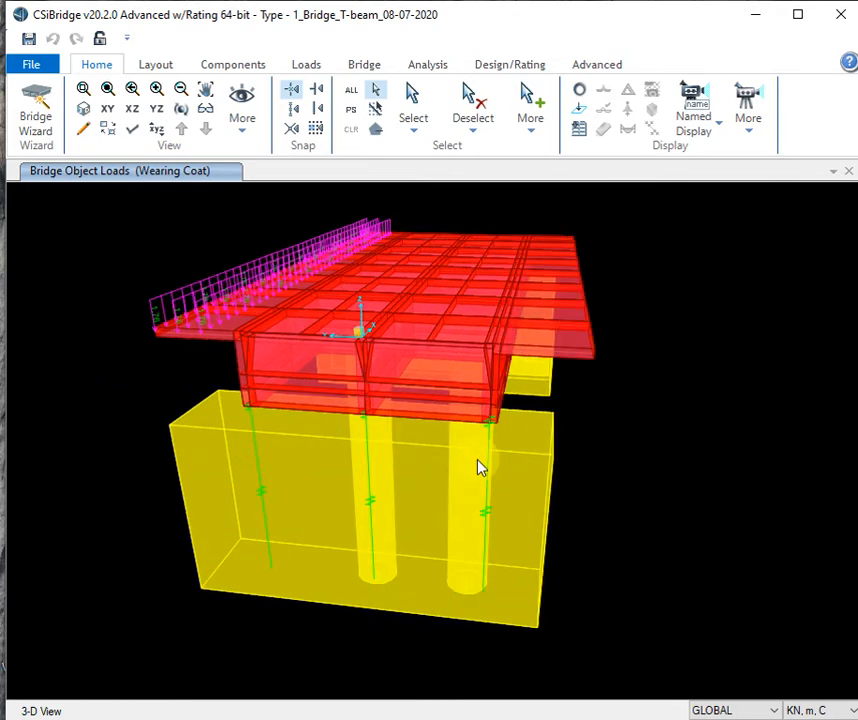
middle_click_drag(190, 372, 615, 462, "shift")
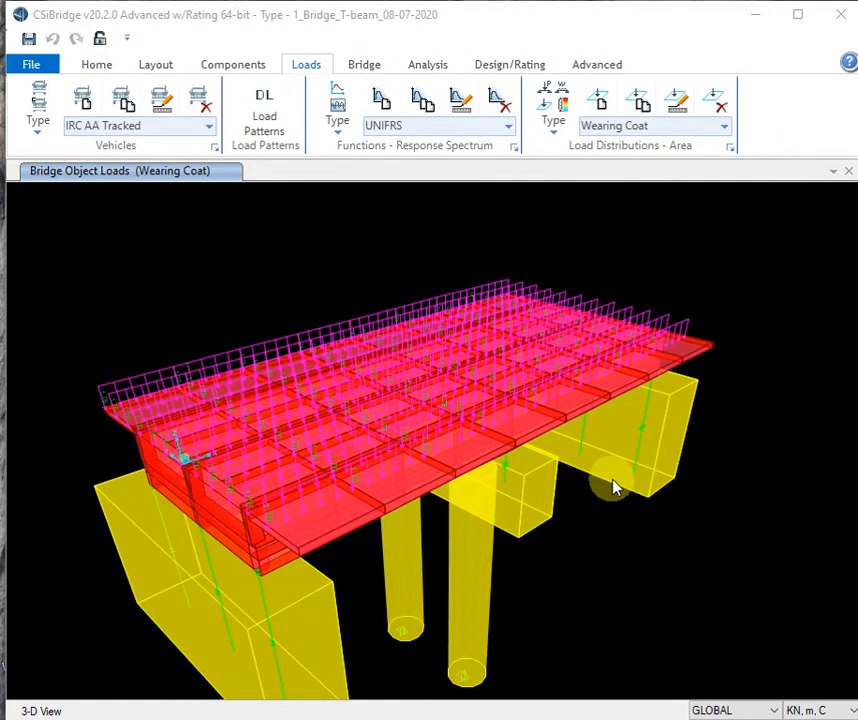
middle_click_drag(613, 488, 570, 469)
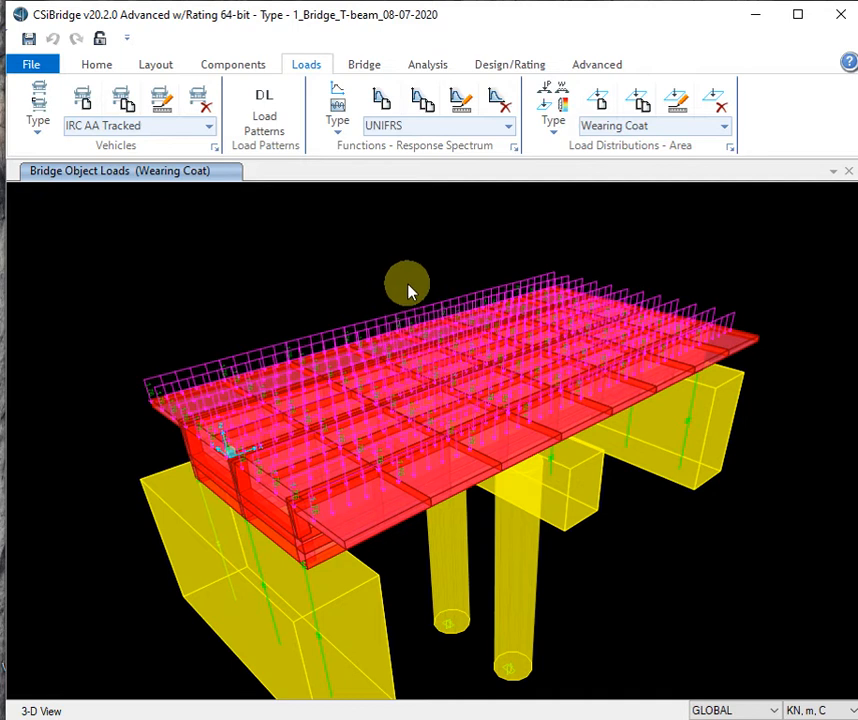
- Pick Area Load as the load distribution type, then move to the Analysis tools
left_click(557, 132)
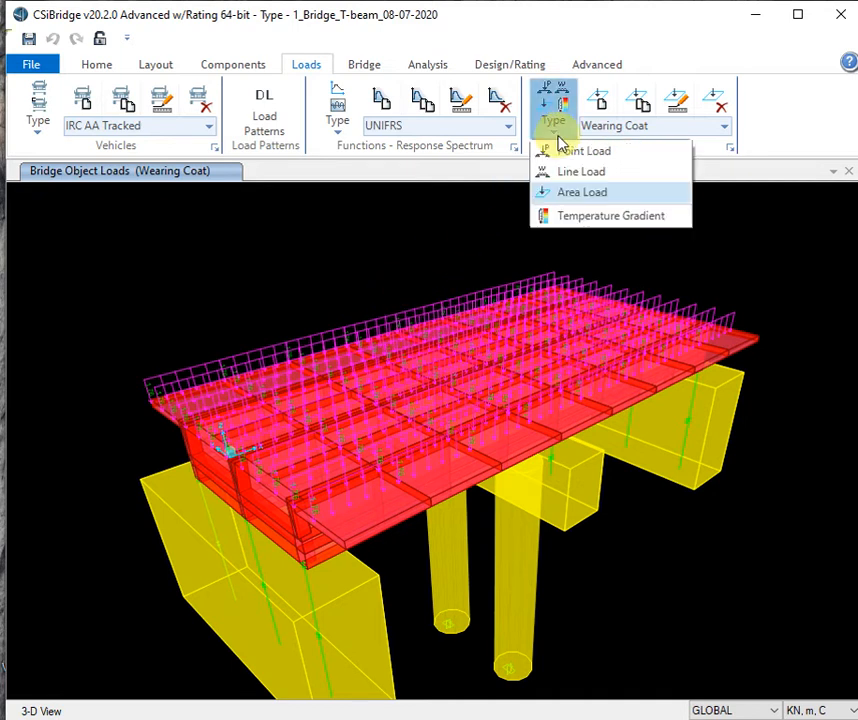
left_click(557, 195)
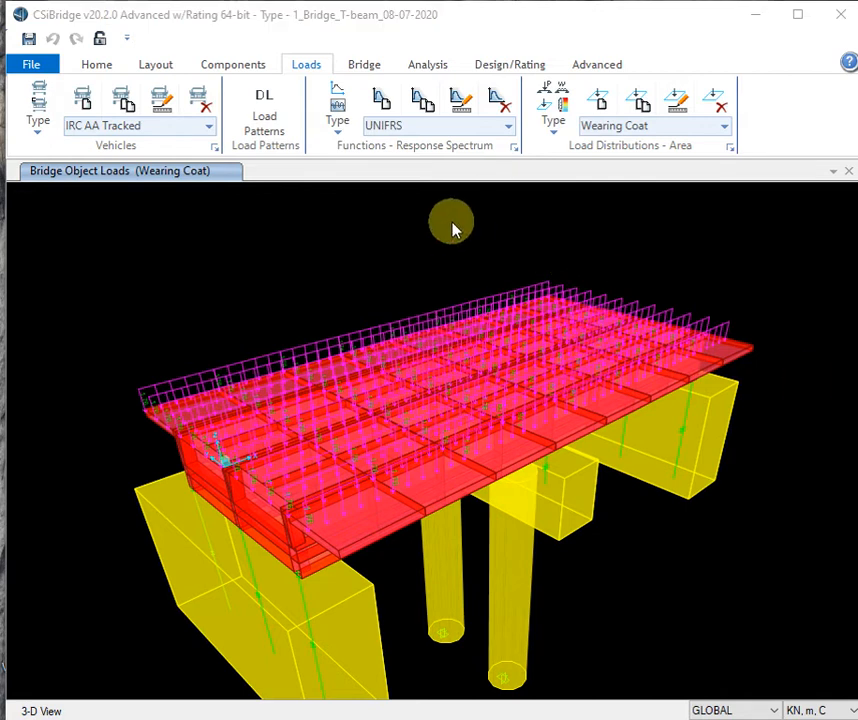
left_click(429, 64)
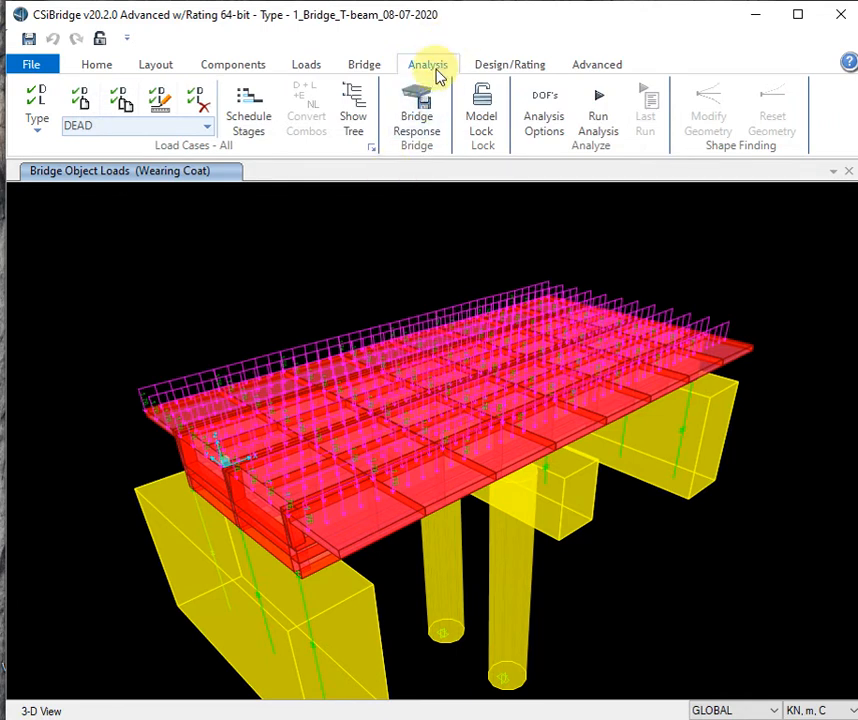
- Open Define Load Cases and add a new linear static load case, ACASE1
left_click(36, 125)
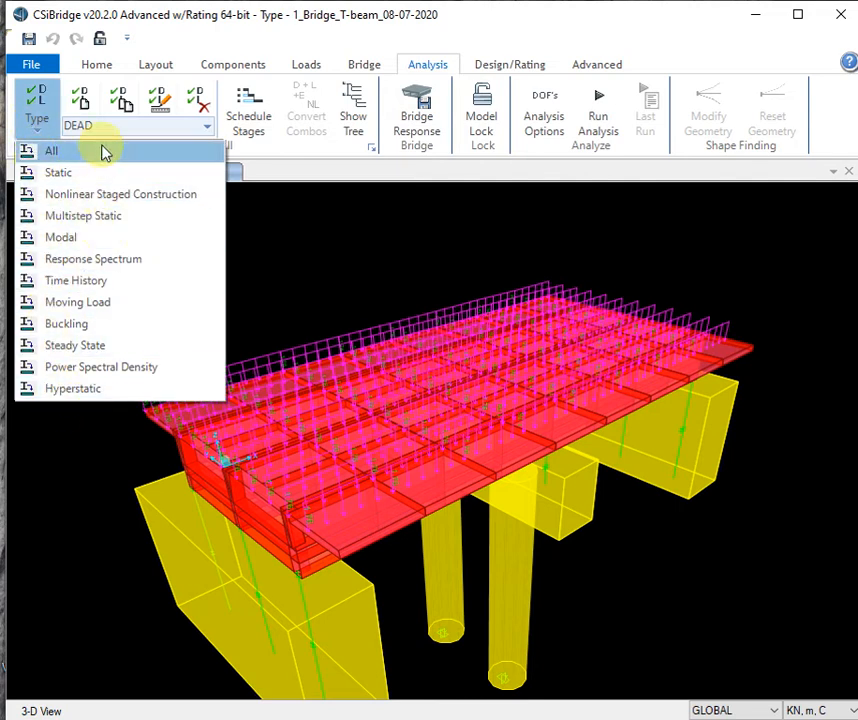
left_click(352, 167)
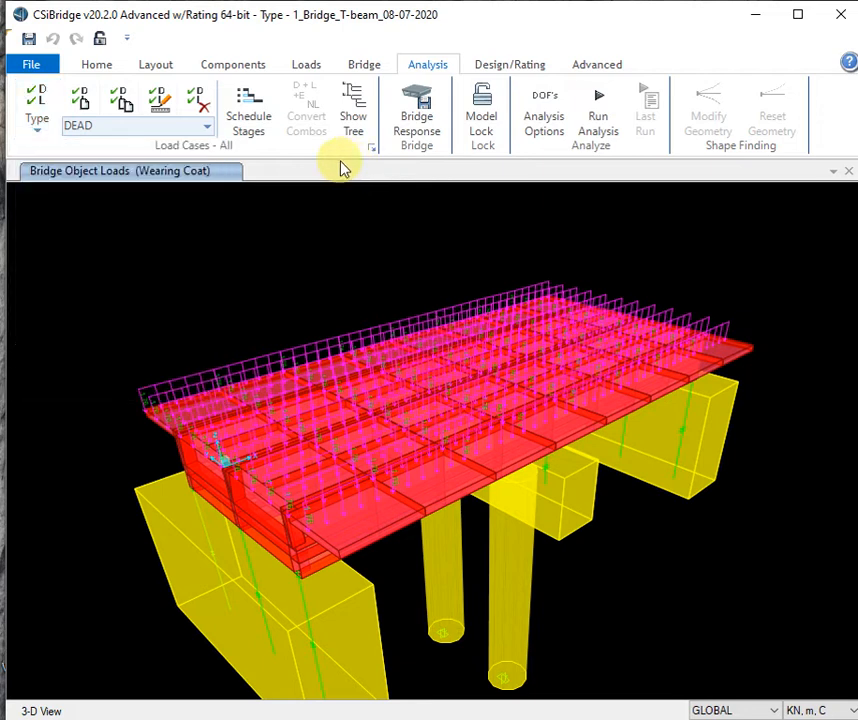
left_click(82, 108)
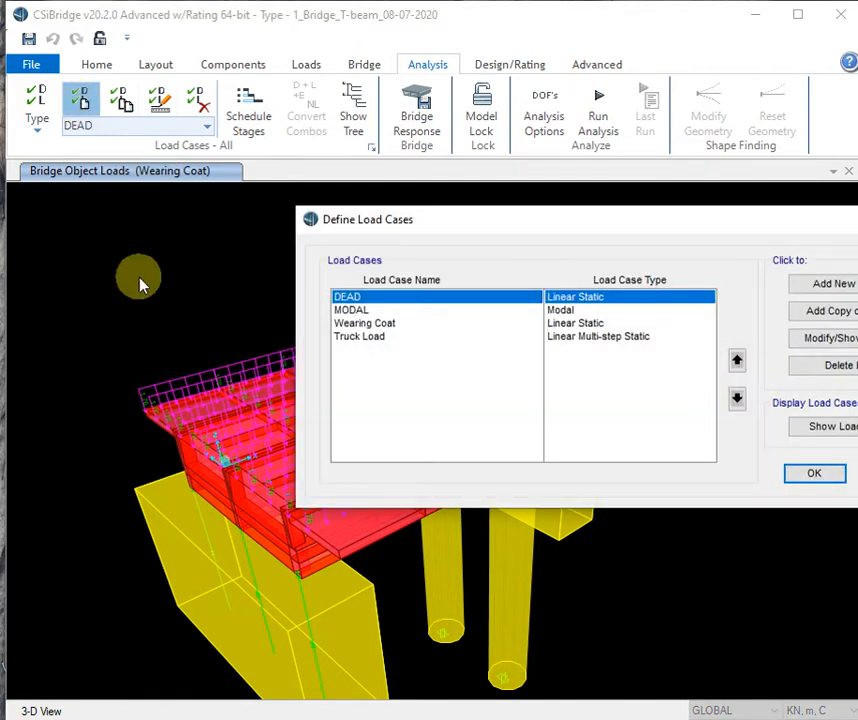
left_click_drag(511, 222, 297, 212)
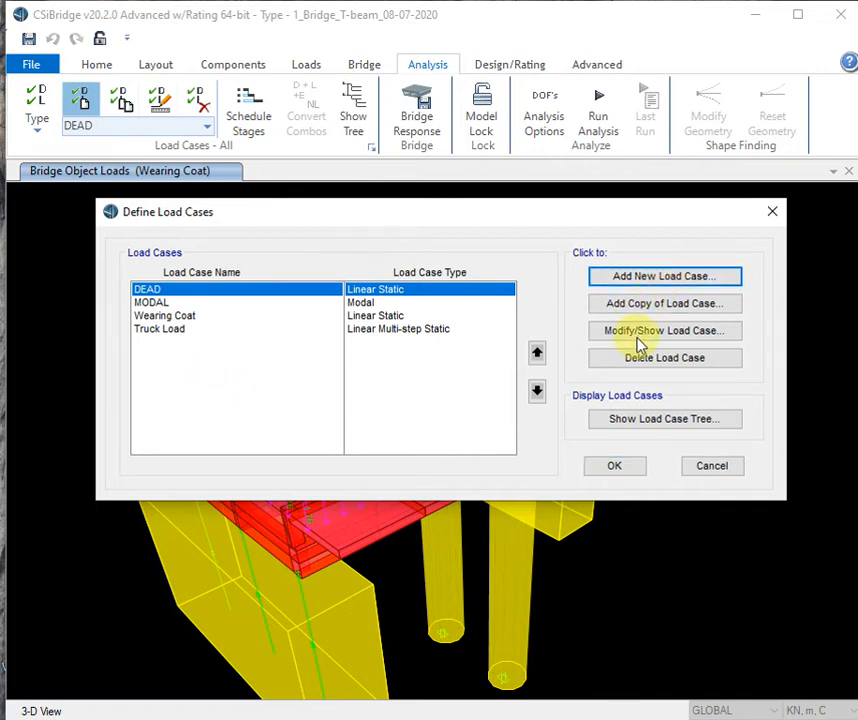
left_click(660, 279)
left_click_drag(678, 85, 453, 117)
- Make the new case a Moving Load type and rename it 'Moving Load'
left_click(600, 177)
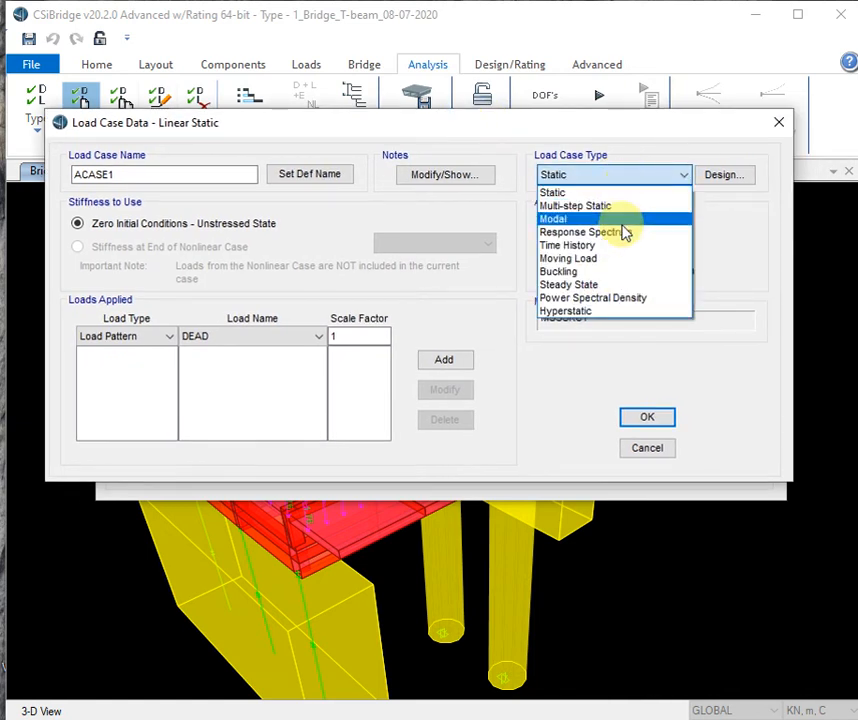
left_click(615, 258)
left_click_drag(163, 172, 54, 172)
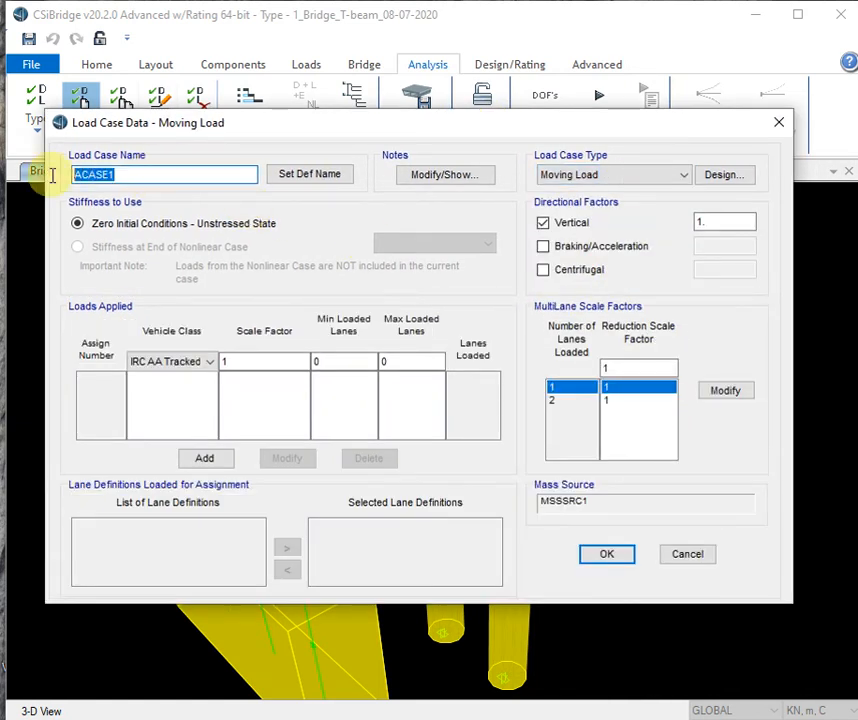
type("Mov")
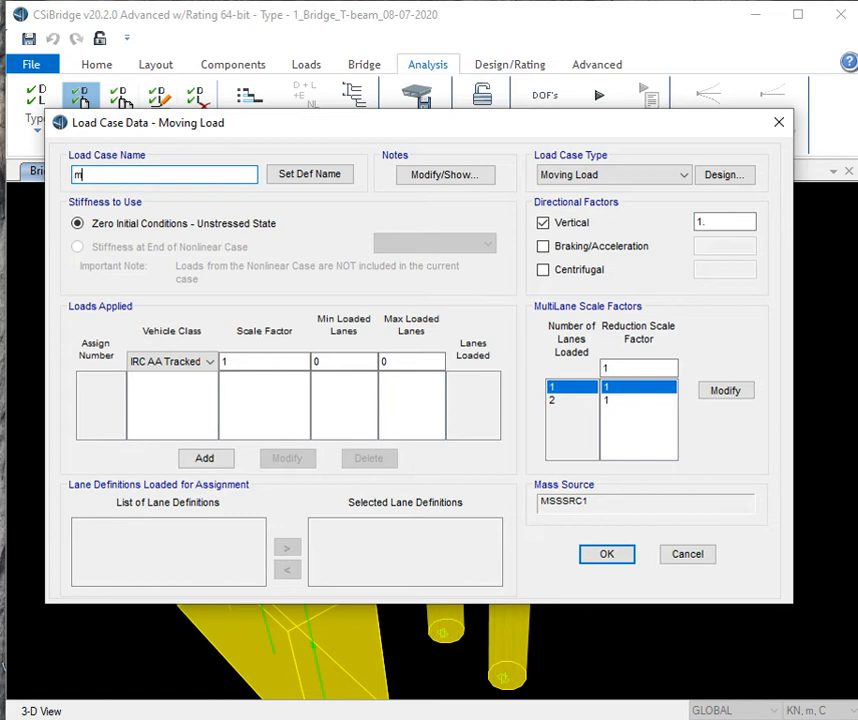
type("ing Load")
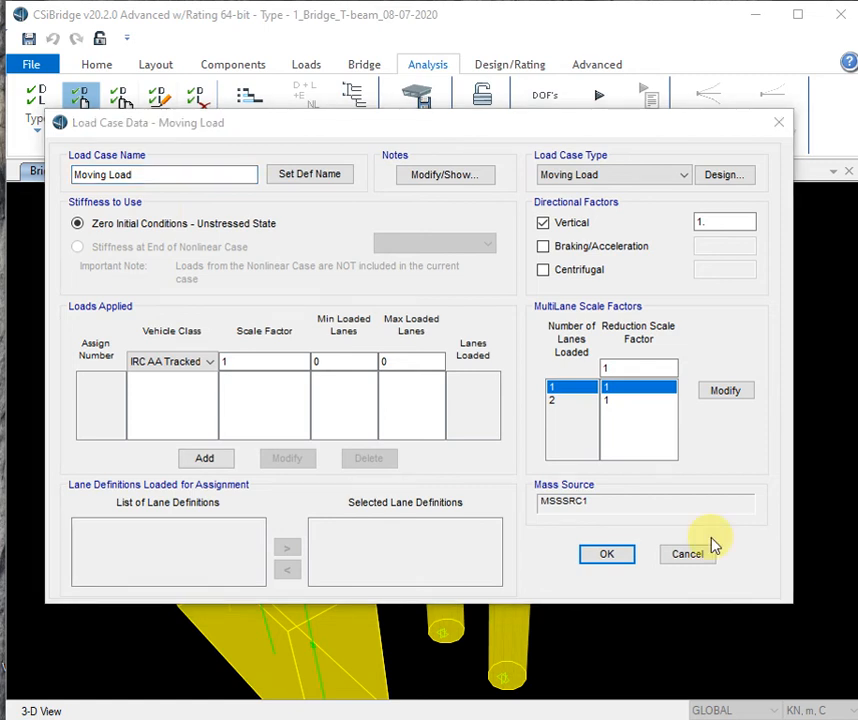
- Add vehicle VECL1 at scale factor 1, then confirm the case and the load case list
left_click(205, 365)
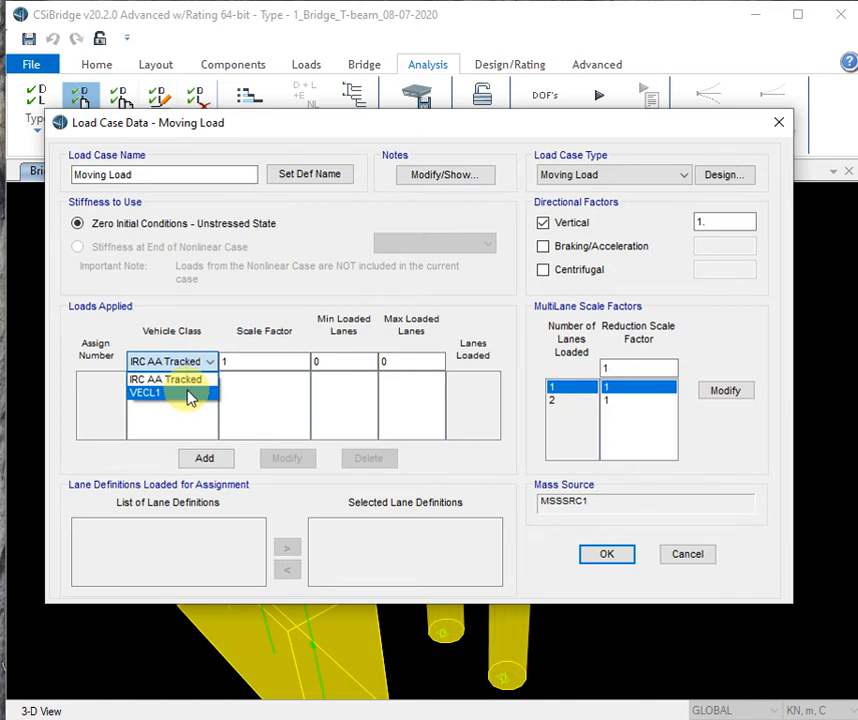
left_click(191, 395)
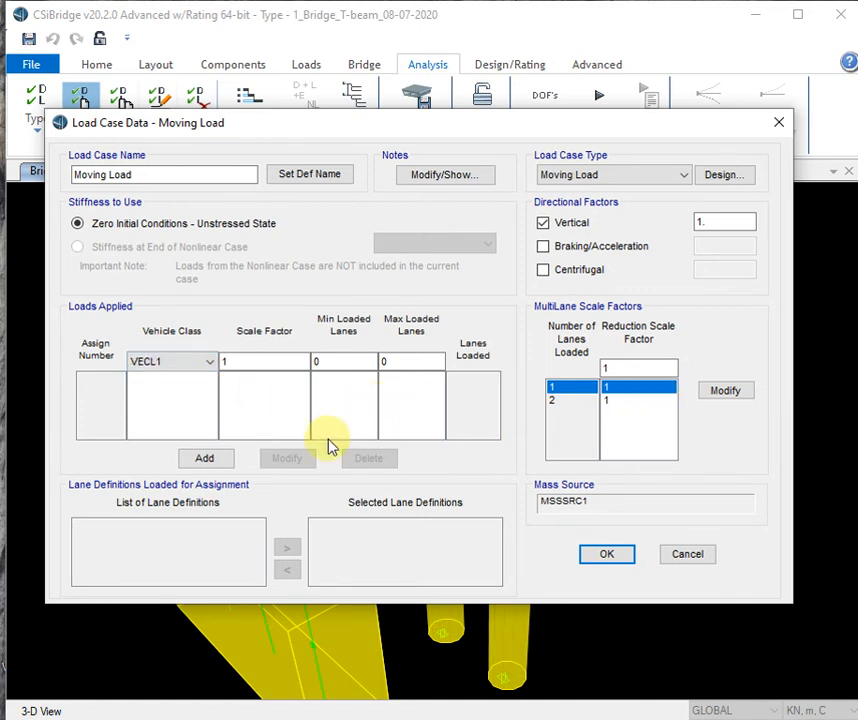
left_click(205, 459)
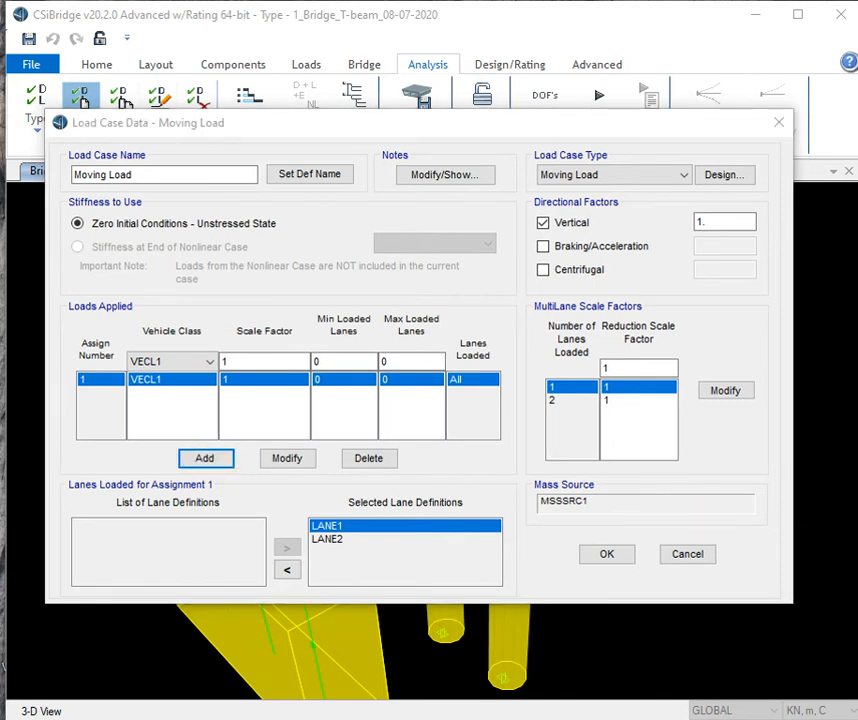
left_click(588, 401)
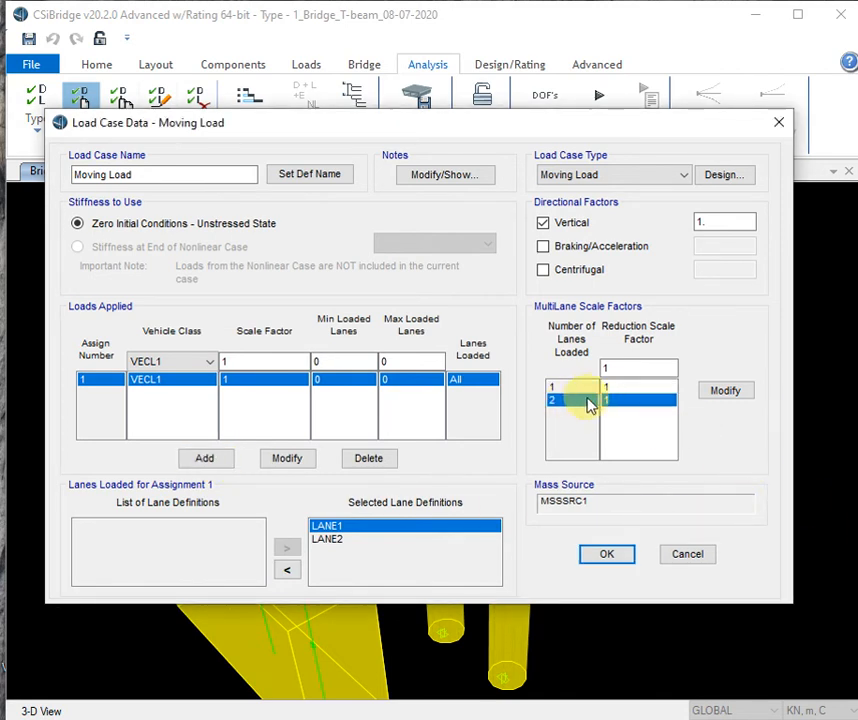
left_click(592, 387)
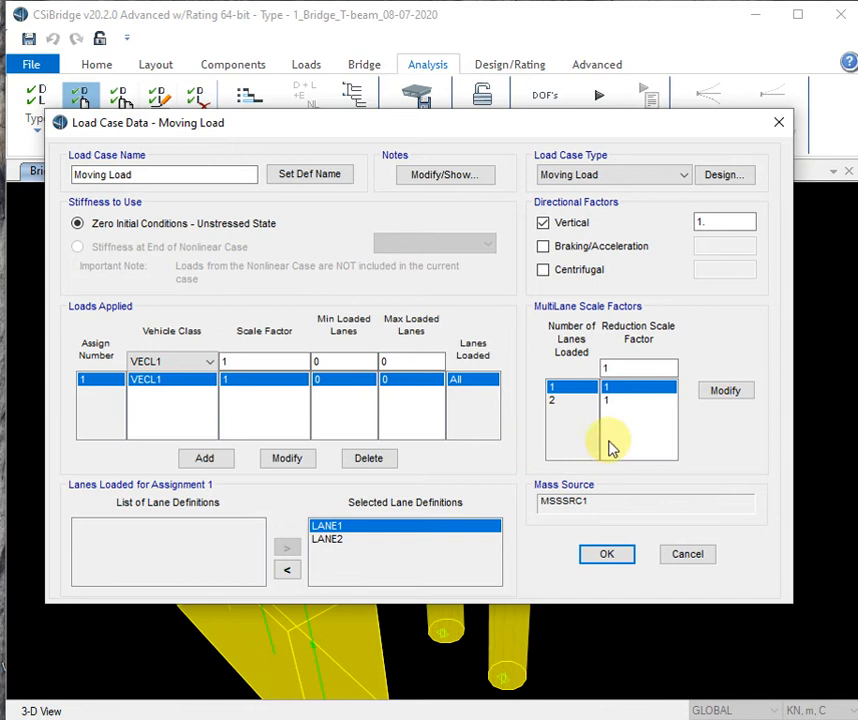
left_click(606, 558)
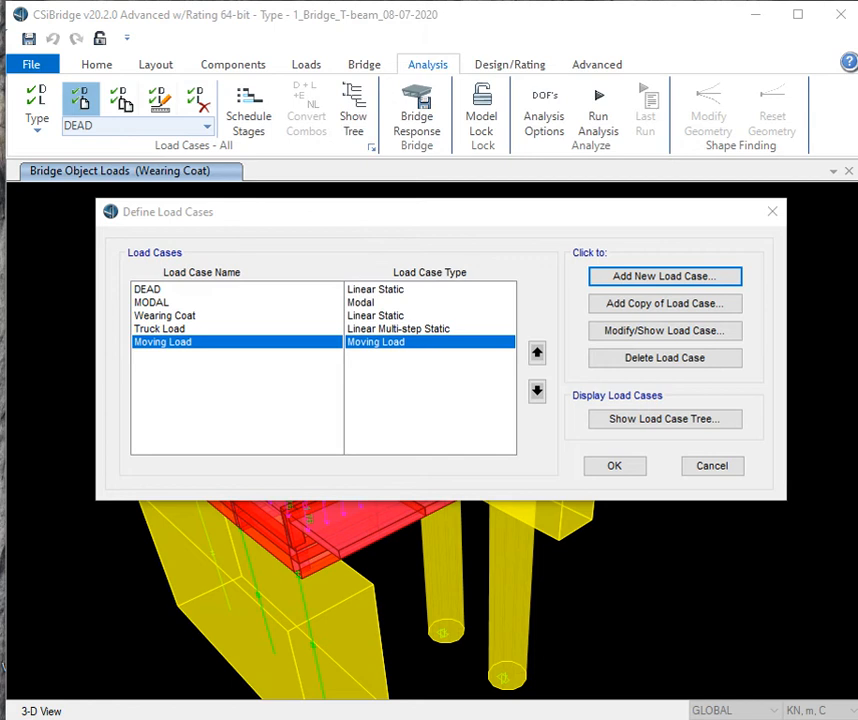
left_click(622, 467)
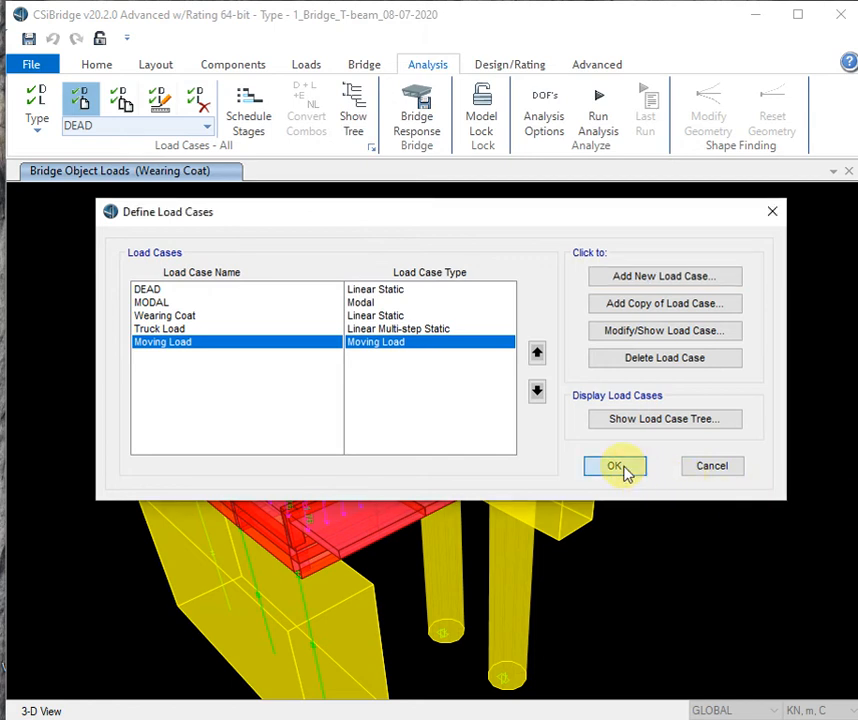
left_click(514, 65)
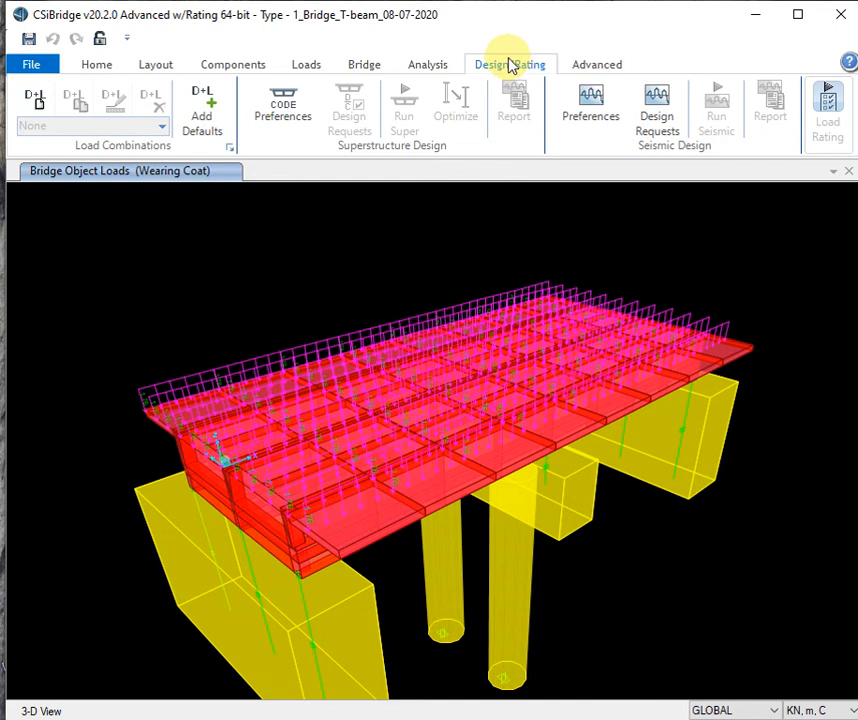
- Add a new Linear Add load combination, replacing COMB1 with the name 'SEVICE LOADS'
left_click(37, 112)
left_click_drag(538, 128, 366, 136)
left_click_drag(592, 187, 444, 189)
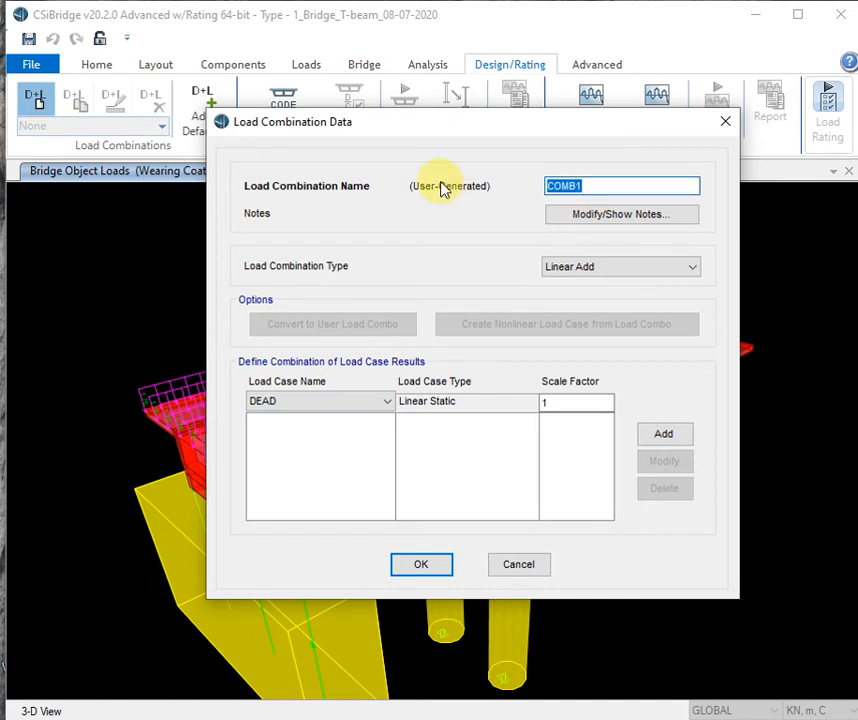
type("s")
key("BackSpace")
type("S")
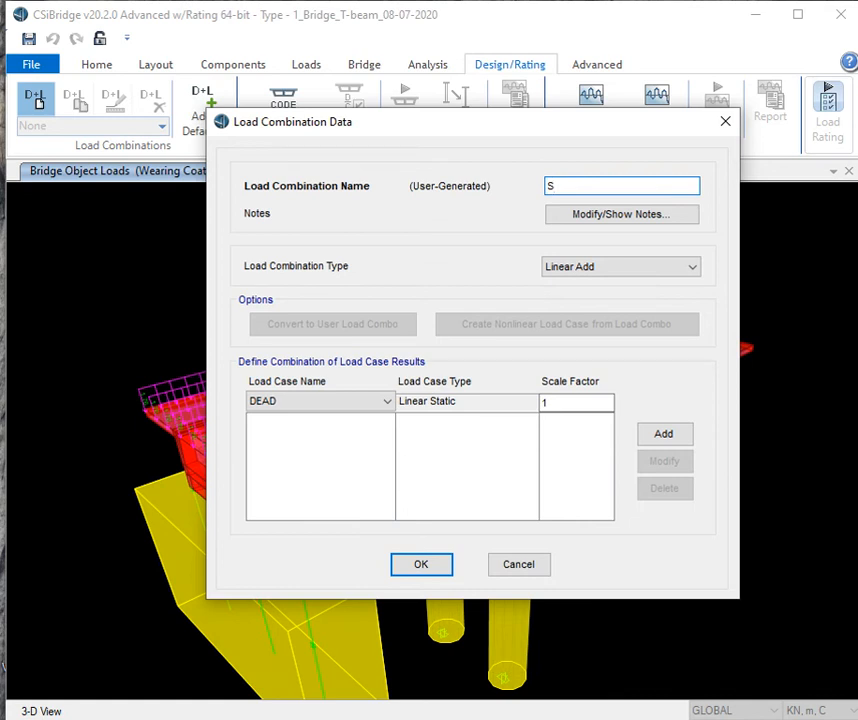
type("E")
key("BackSpace")
key("BackSpace")
type("D")
key("BackSpace")
type("SEVICE LOADS")
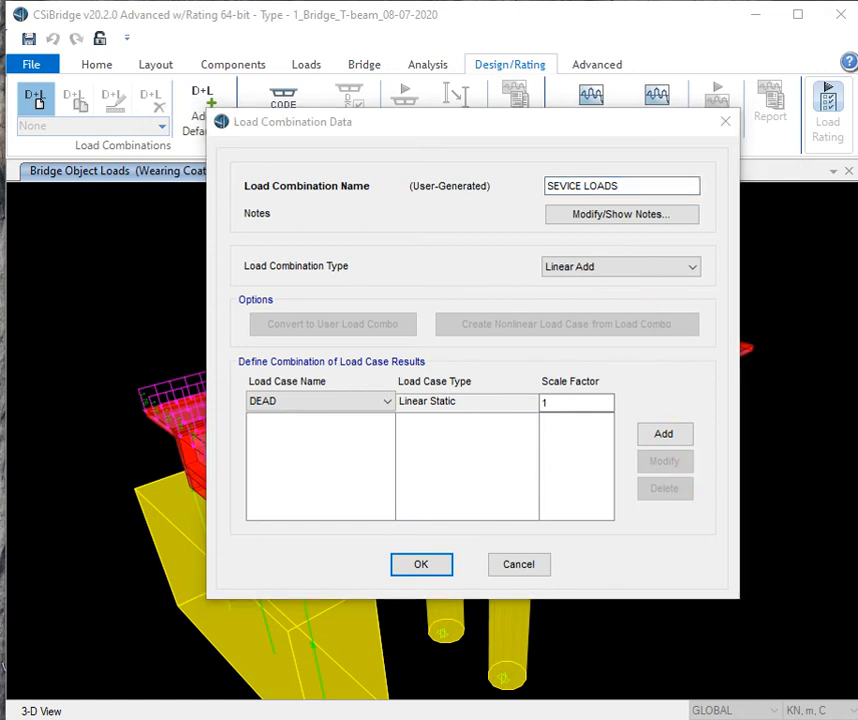
- Add DEAD, then Wearing Coat, then Moving Load to SEVICE LOADS at scale factor 1 each
left_click(650, 436)
left_click(362, 404)
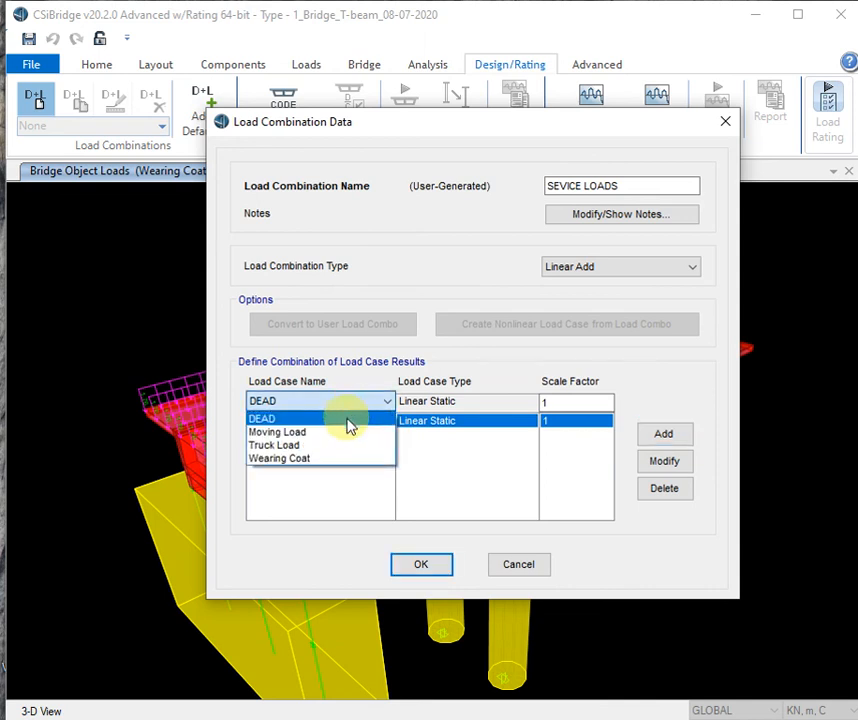
left_click(337, 462)
left_click(663, 434)
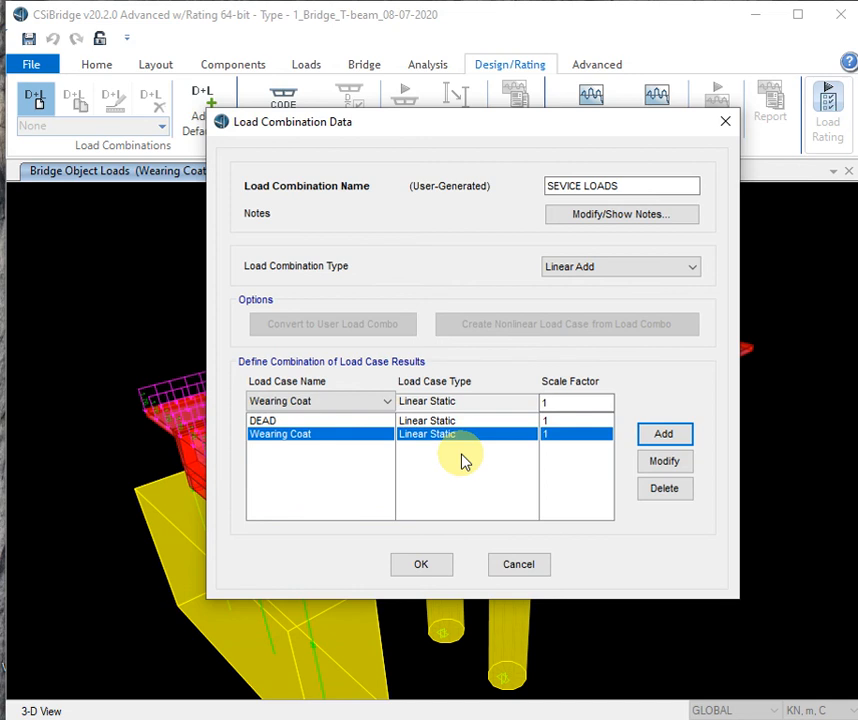
left_click(343, 404)
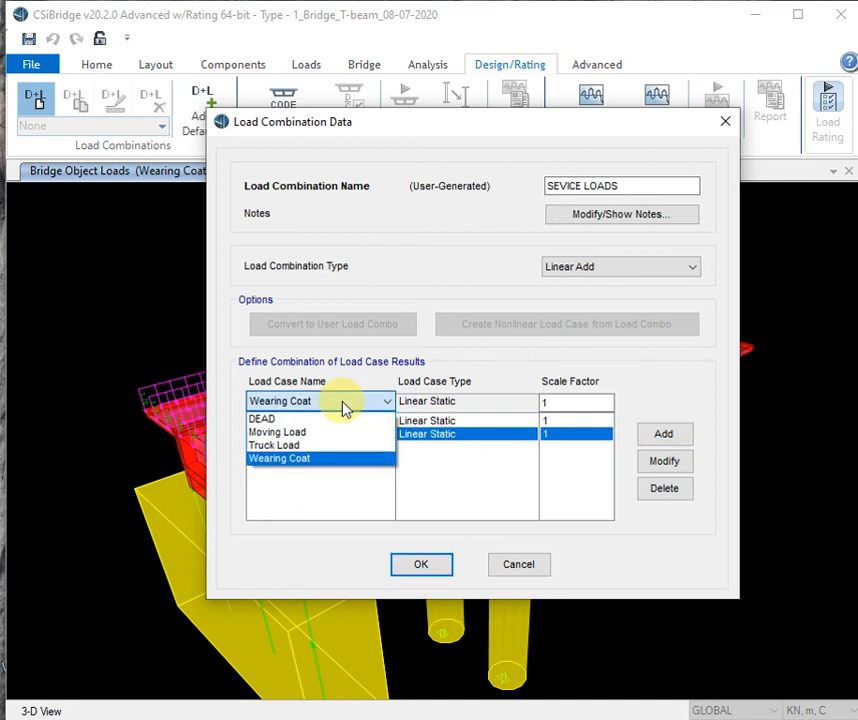
left_click(333, 433)
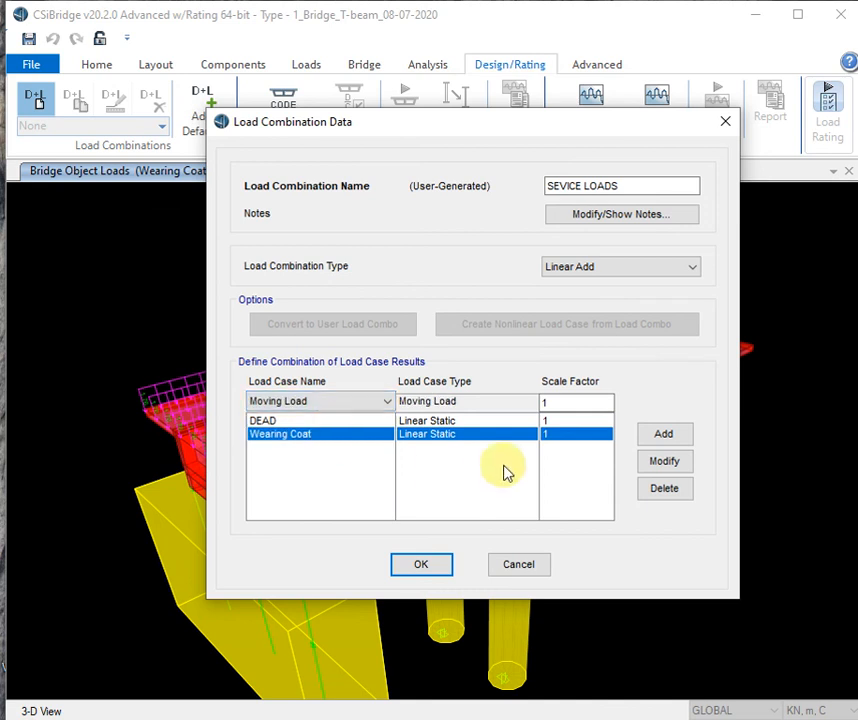
left_click(684, 433)
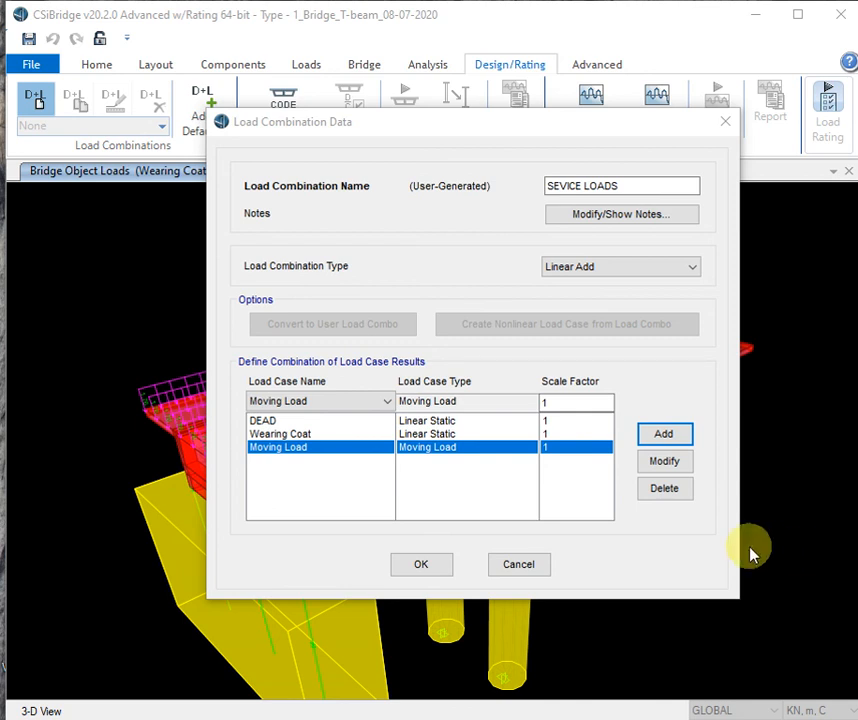
- Confirm the SEVICE LOADS combination and nudge the 3-D bridge view slightly upward
left_click(437, 576)
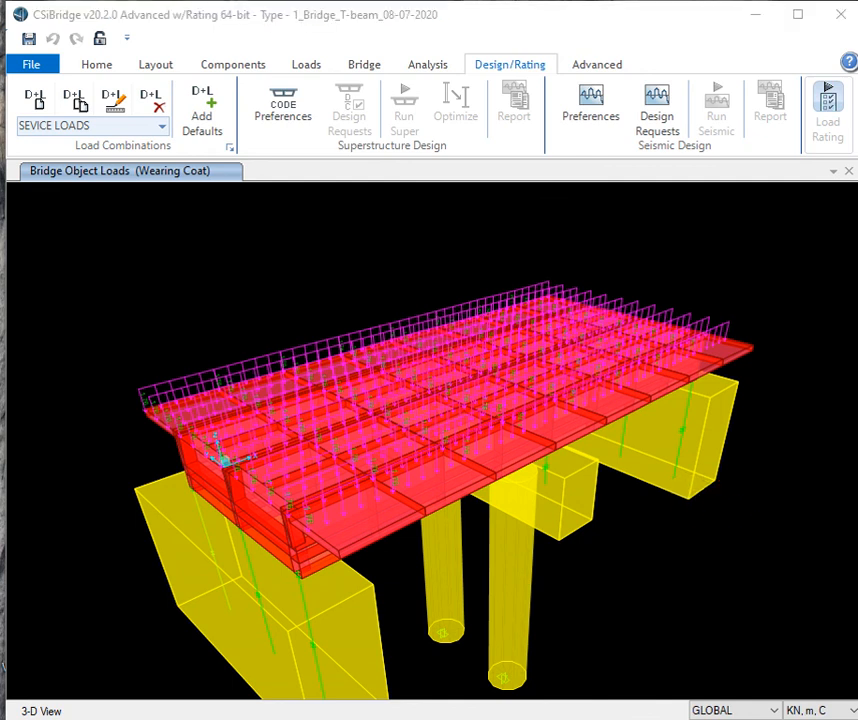
middle_click_drag(710, 517, 699, 494)
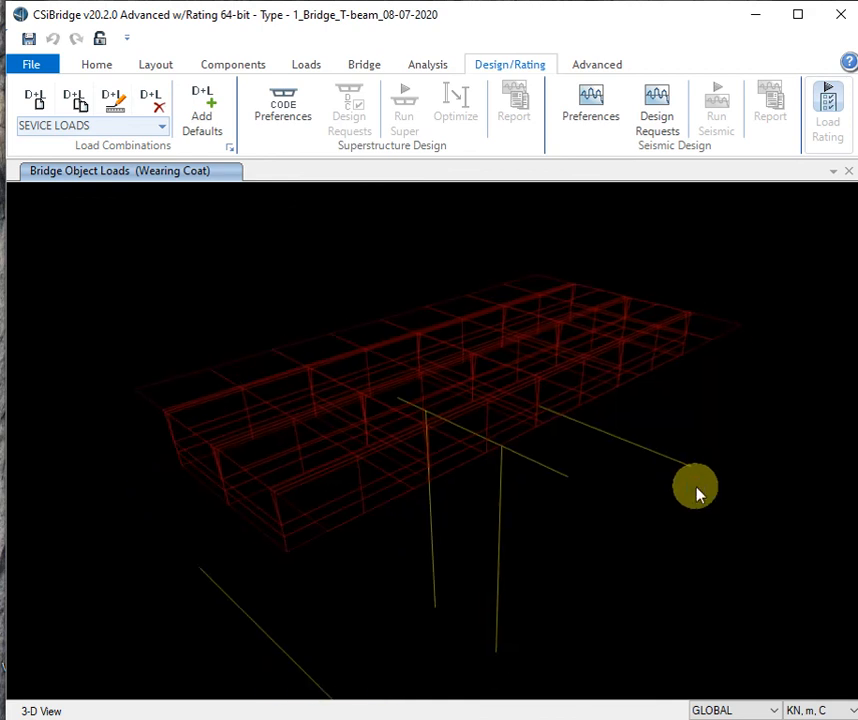